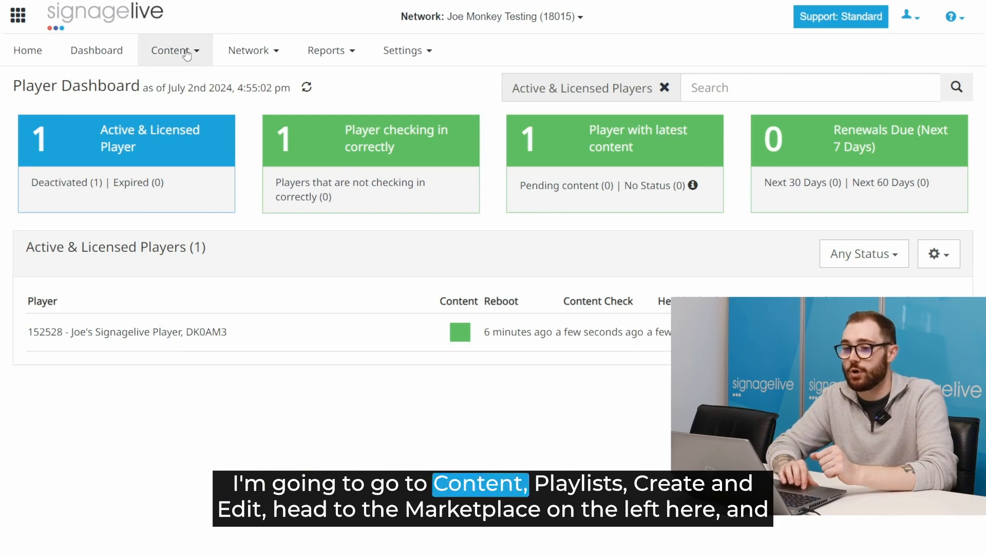
Step: From the playlist creator, search the Marketplace for 'sharepo' apps
mouse_move(175, 104)
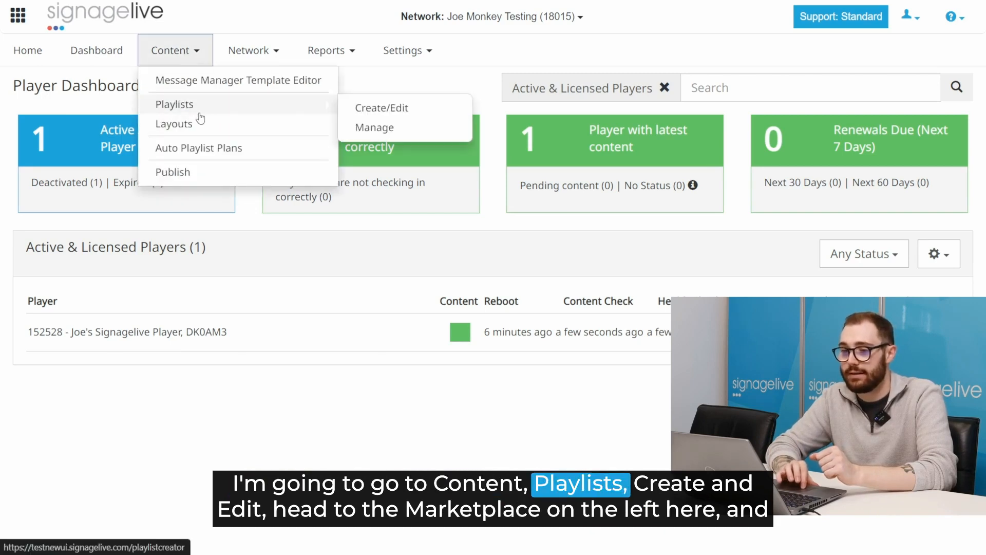
left_click(366, 109)
left_click(78, 140)
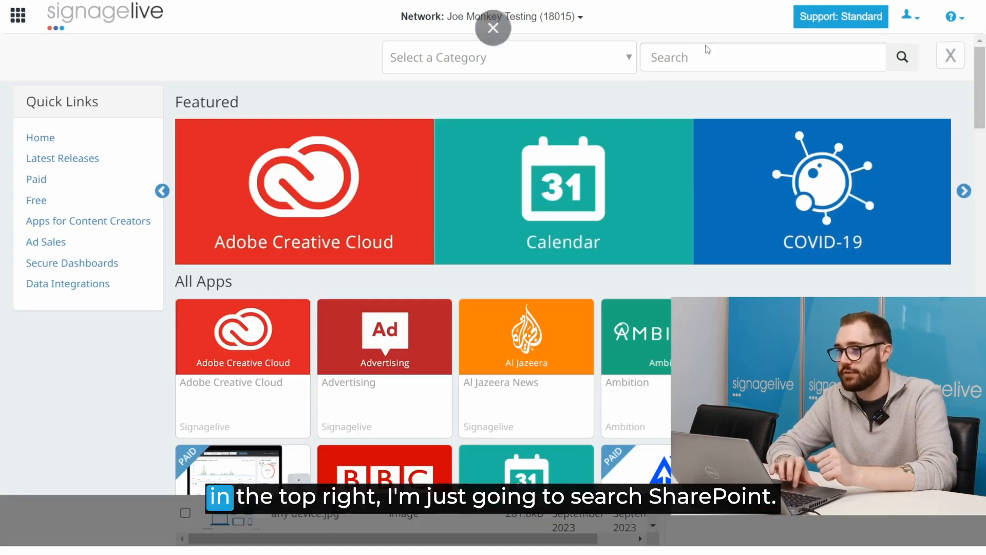
left_click(689, 56)
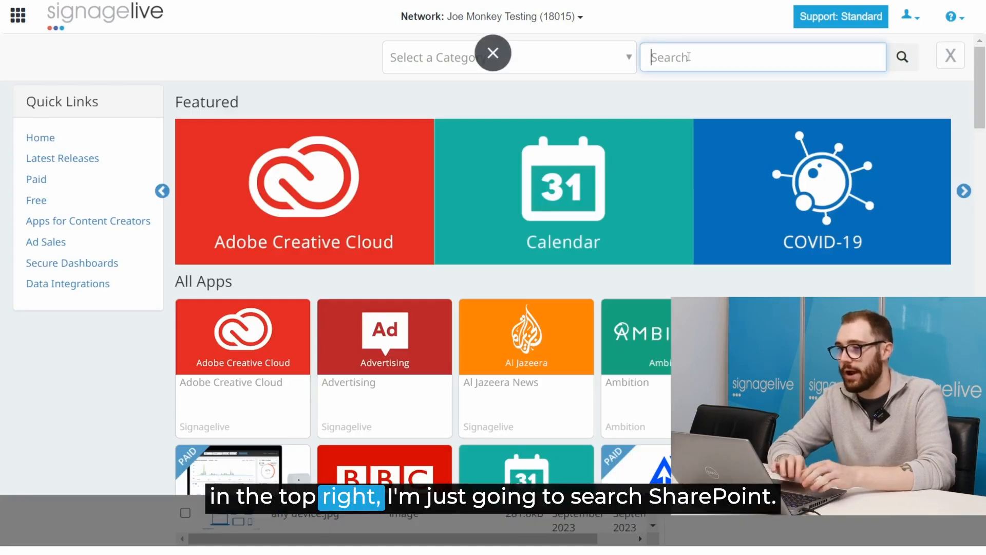
type("sharepoint")
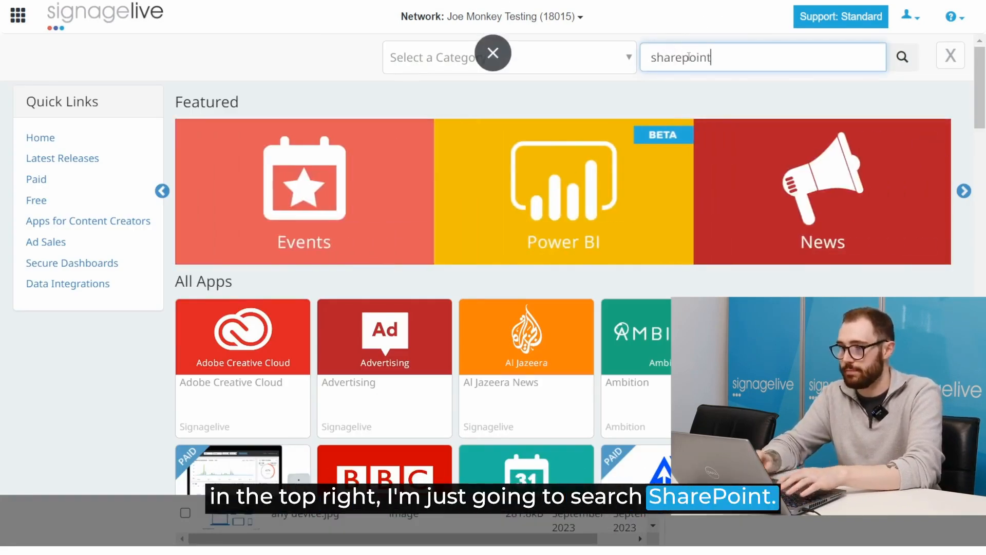
key("Return")
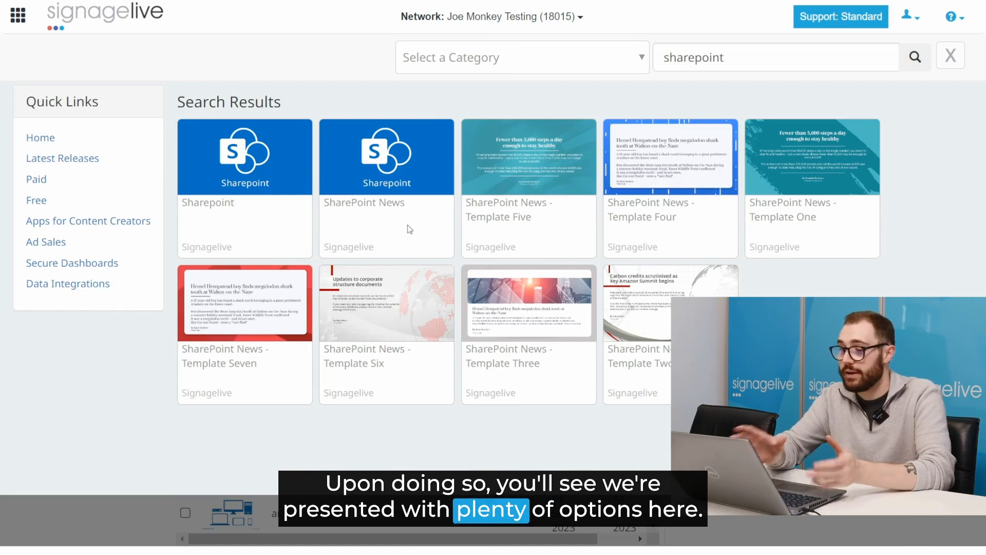
Step: Add SharePoint News - Template Five to the media library and view Recently Added
left_click(385, 183)
scroll(386, 184, "down", 6)
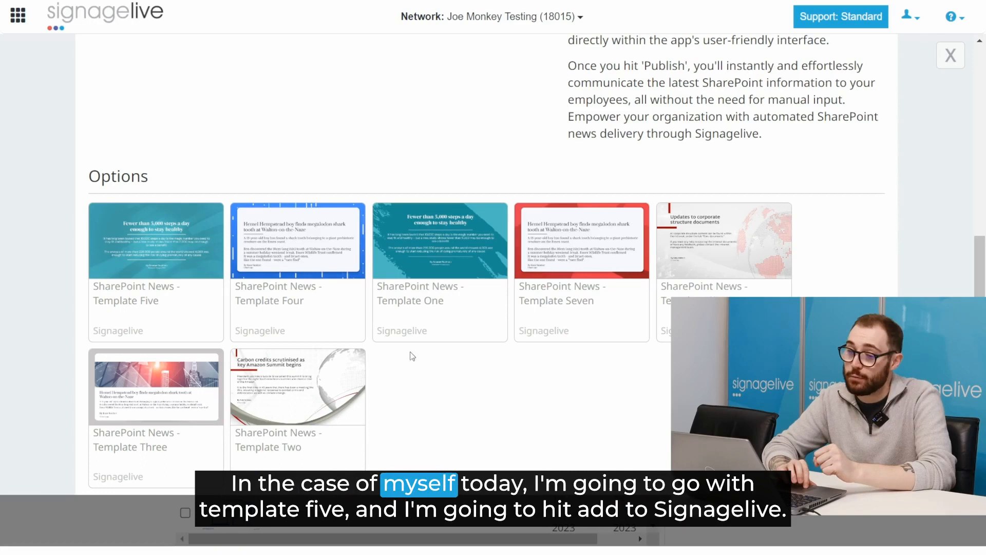
left_click(135, 301)
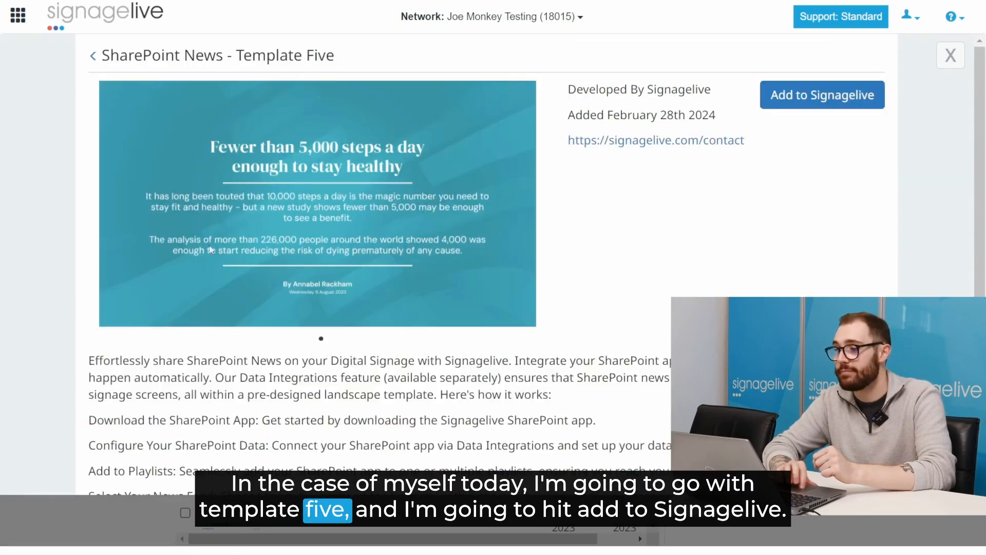
left_click(815, 102)
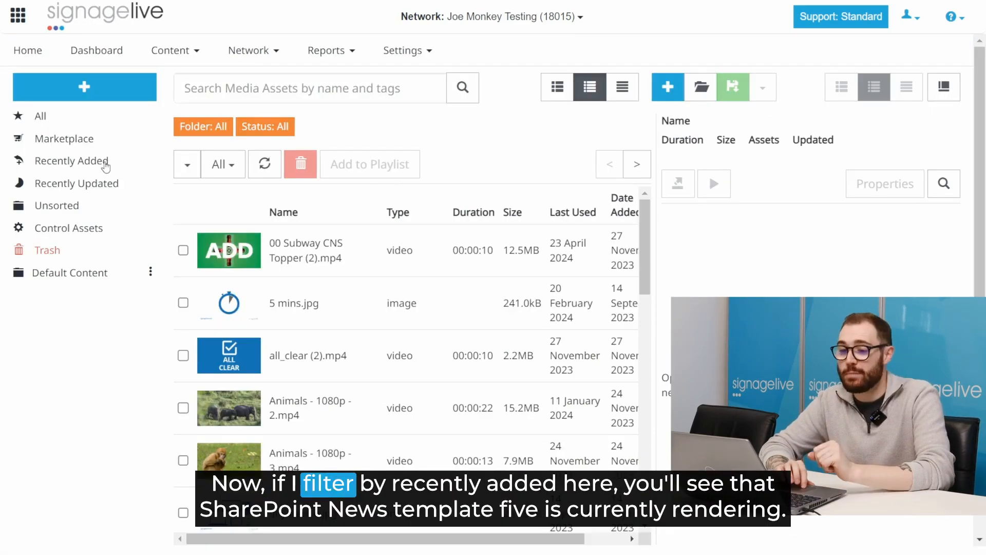
left_click(105, 162)
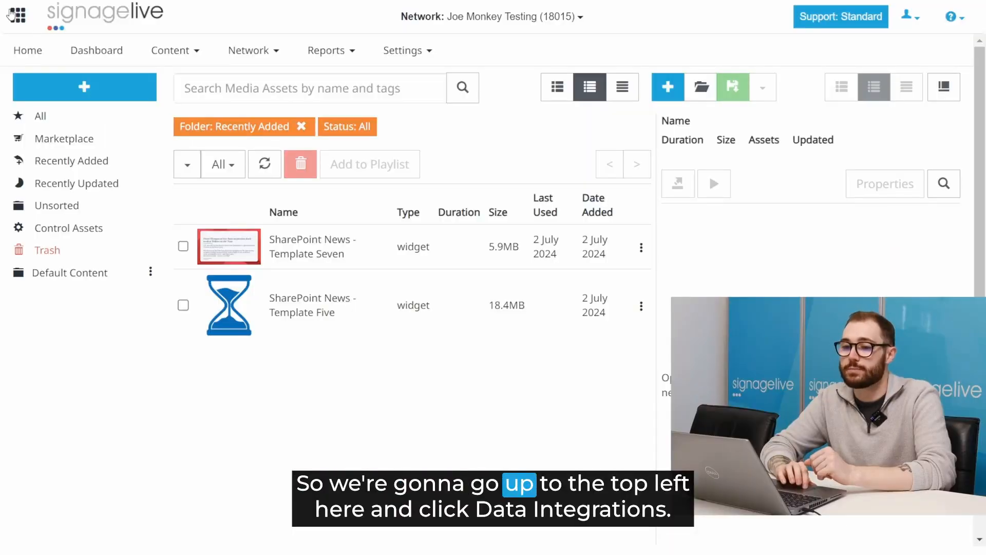
Step: Find the Sharepoint integration under Data Integrations by searching 'share' and add it to the network
left_click(11, 14)
left_click(62, 85)
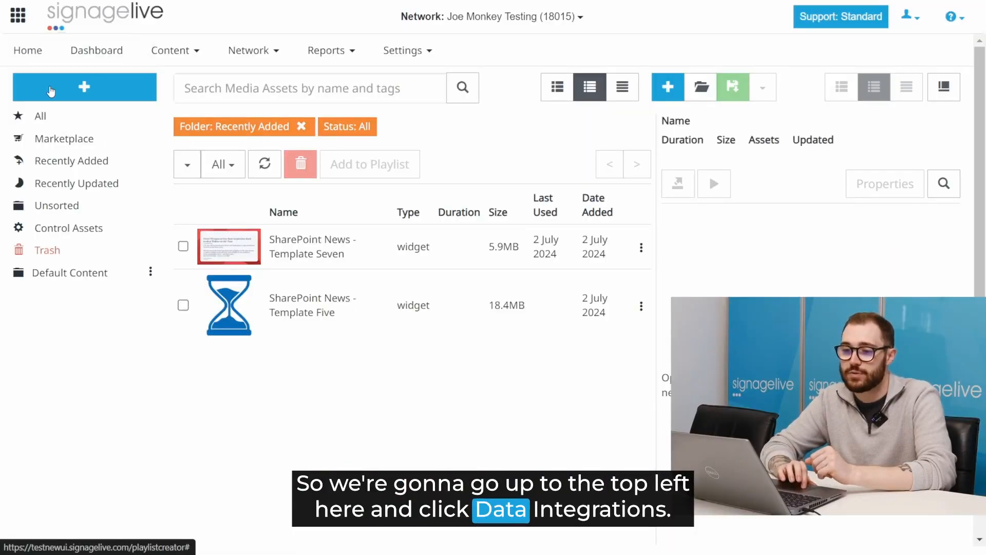
scroll(573, 265, "down", 2)
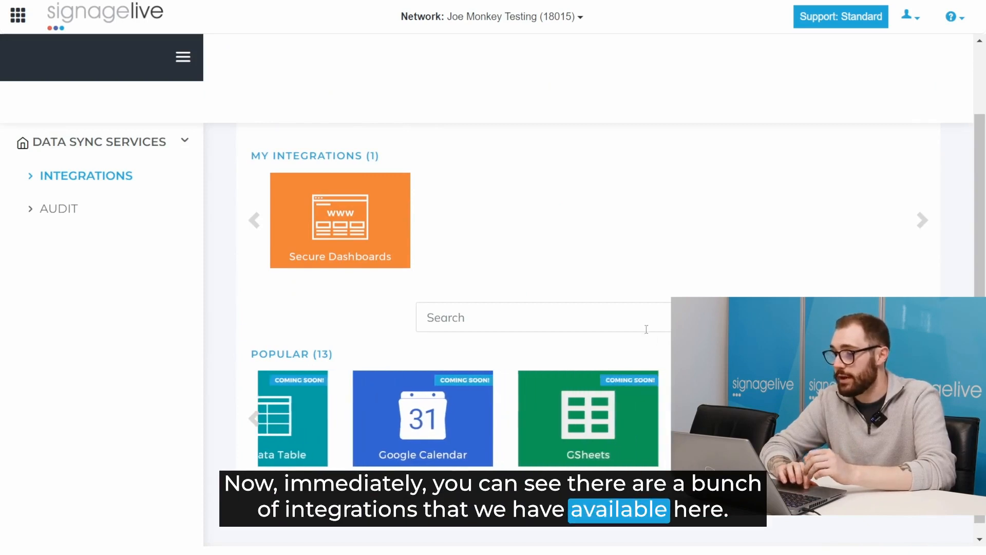
left_click(627, 323)
type("share")
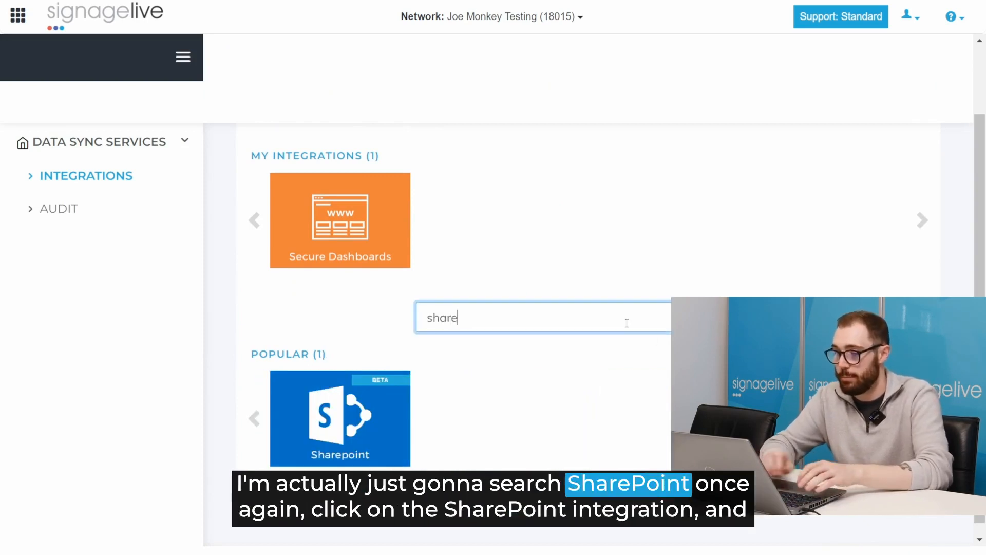
left_click(356, 419)
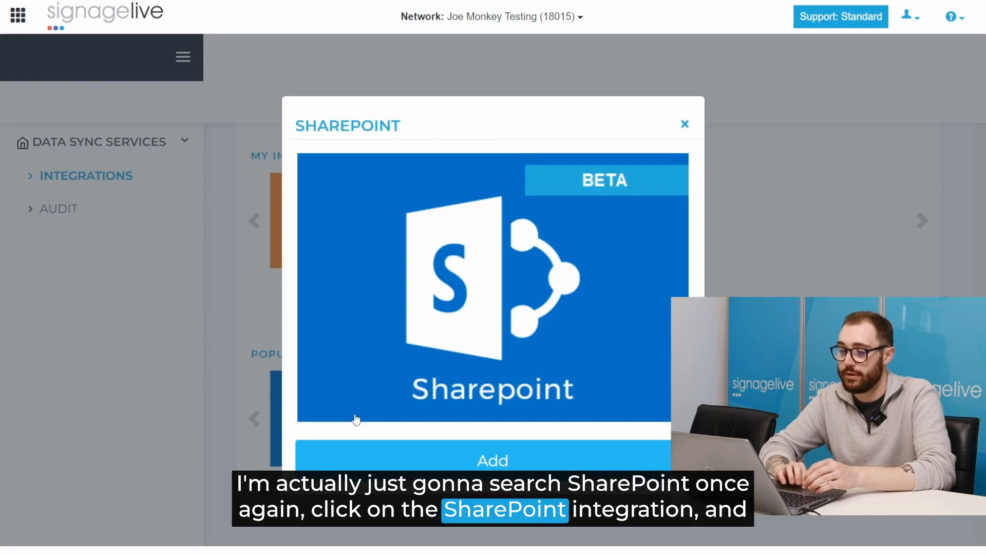
left_click(438, 457)
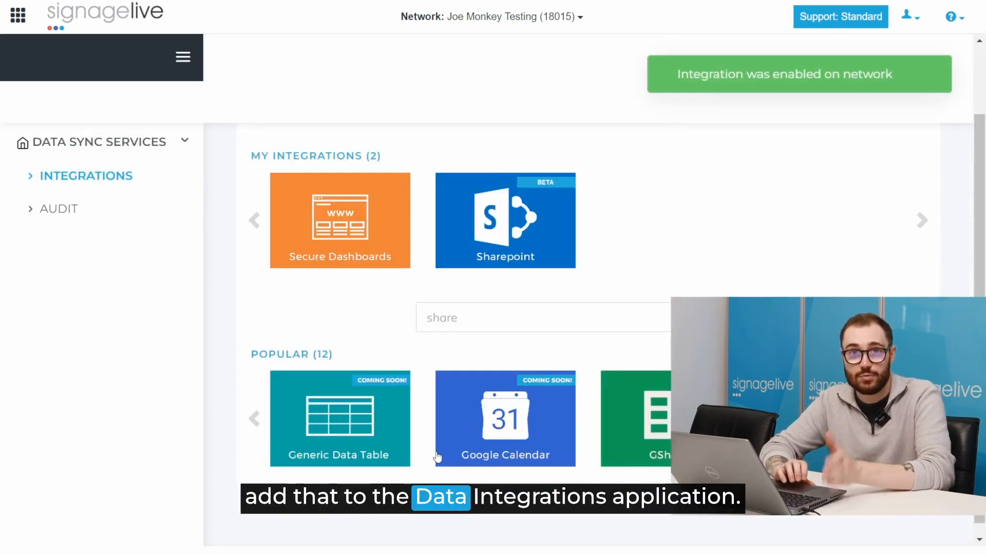
Step: Open the added Sharepoint integration's sync jobs management page
scroll(438, 457, "up", 2)
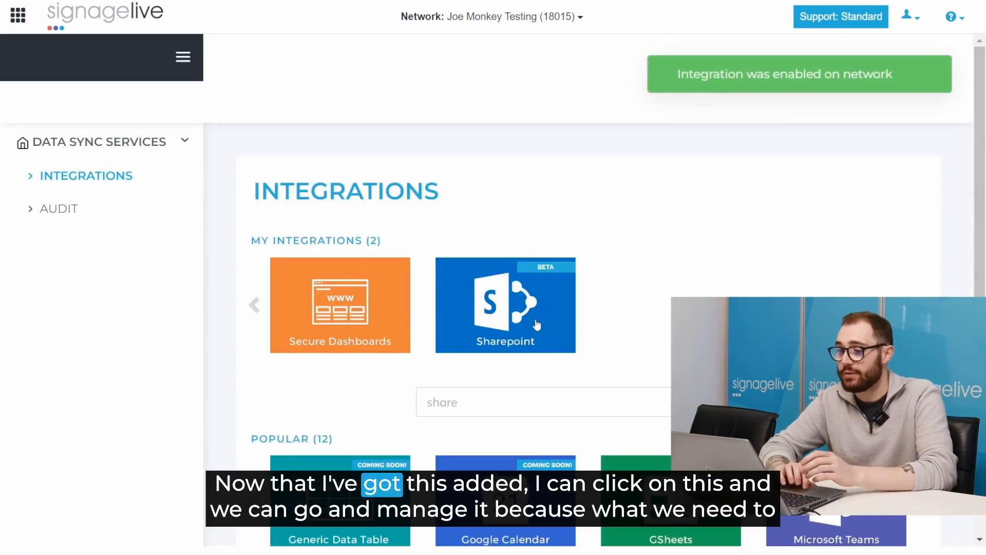
left_click(501, 315)
left_click(387, 462)
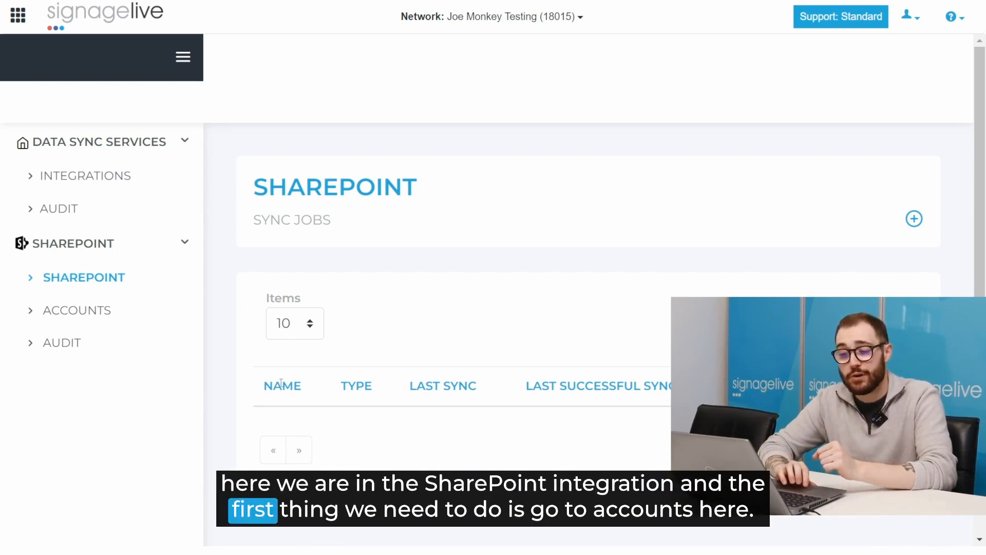
Step: Connect a Microsoft account under Accounts, then start adding a new SharePoint sync job
left_click(82, 315)
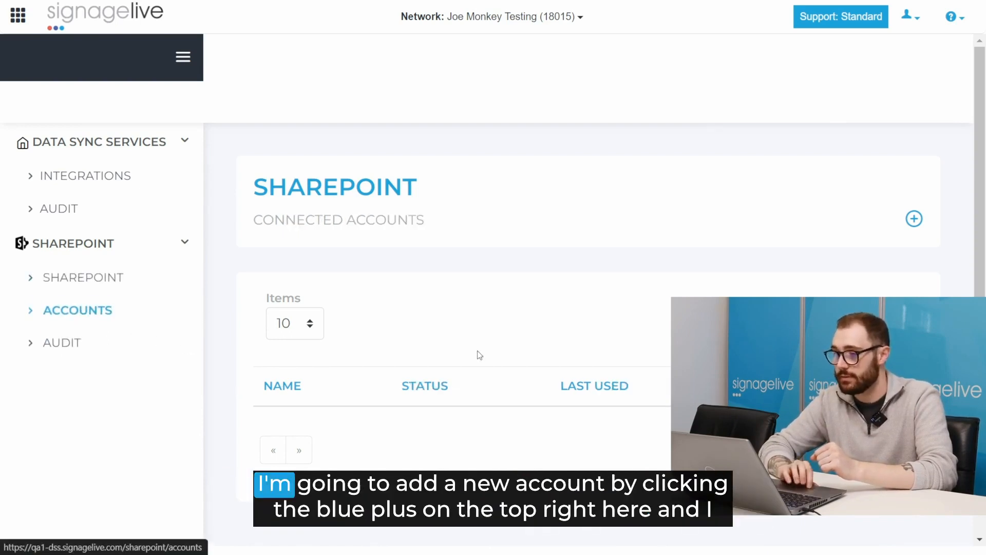
left_click(913, 220)
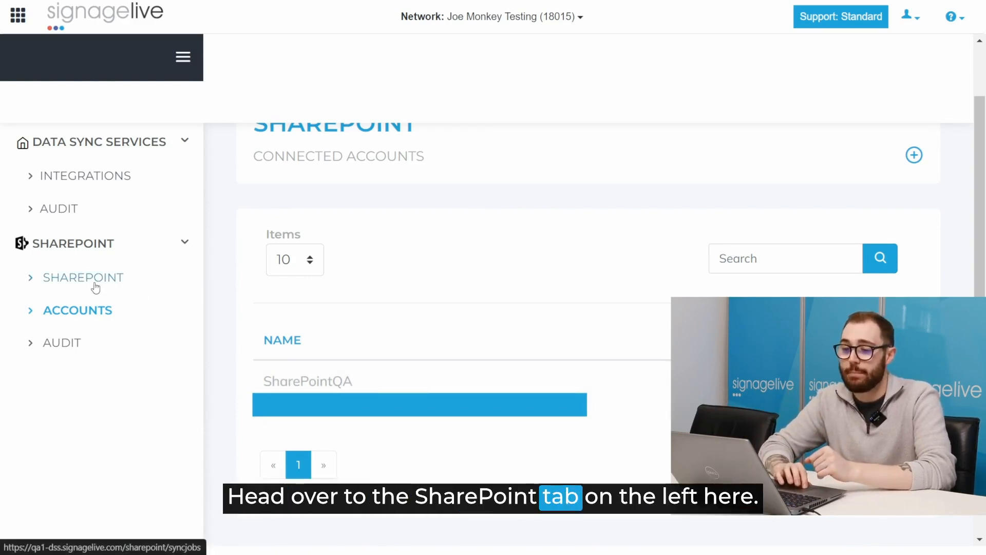
left_click(95, 284)
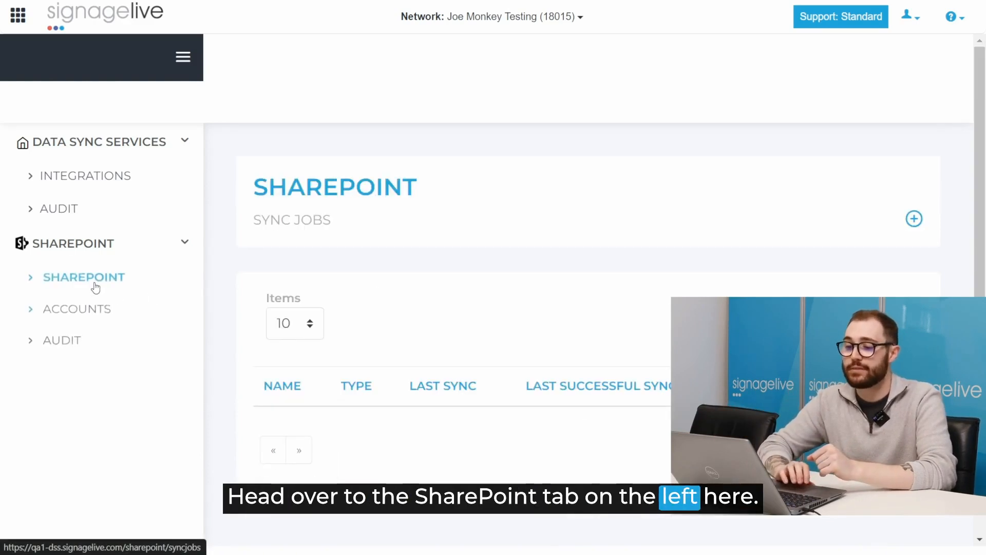
left_click(908, 226)
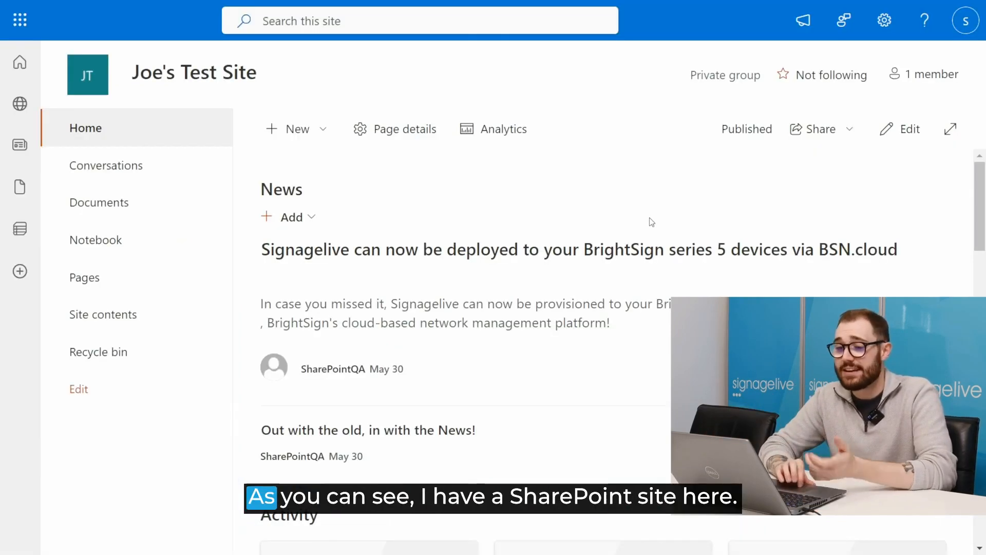
Step: Scroll through the SharePoint test site's News and Activity sections and back to the top
scroll(488, 250, "down", 10)
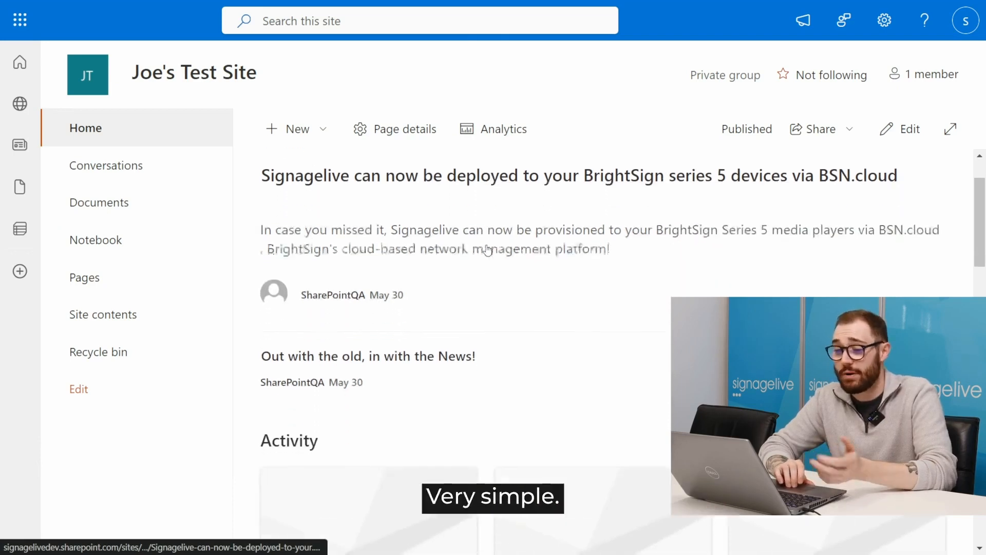
scroll(488, 251, "down", 2)
scroll(489, 248, "up", 8)
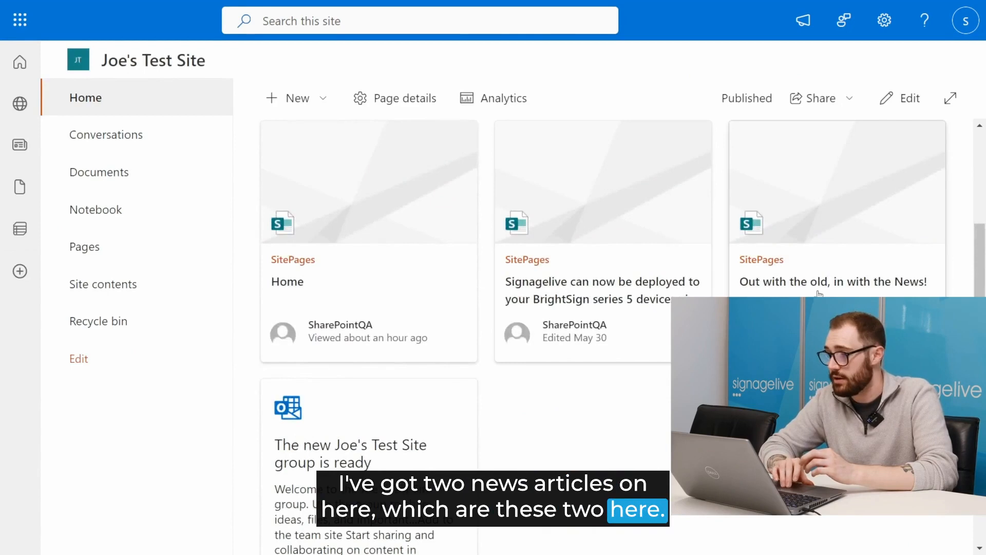
scroll(820, 293, "up", 3)
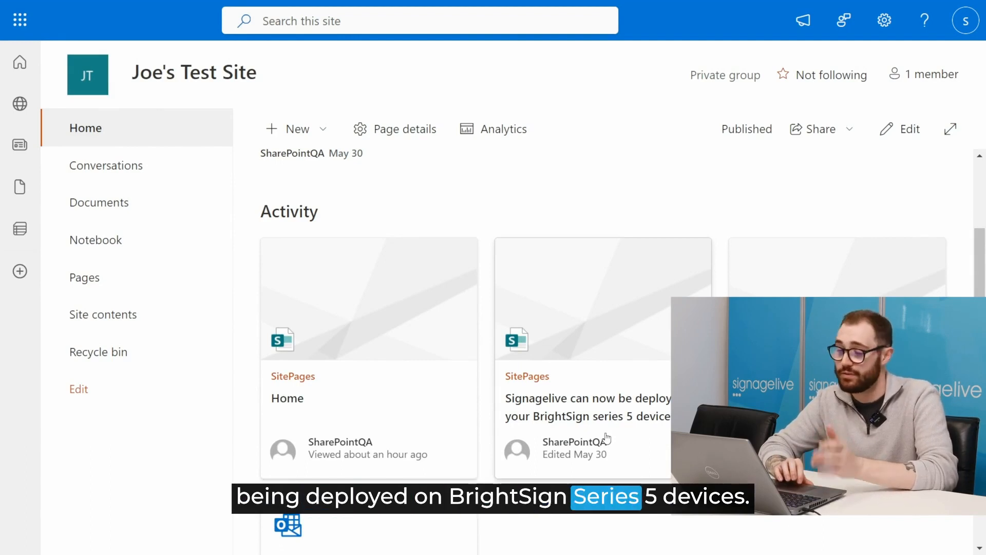
scroll(607, 437, "up", 8)
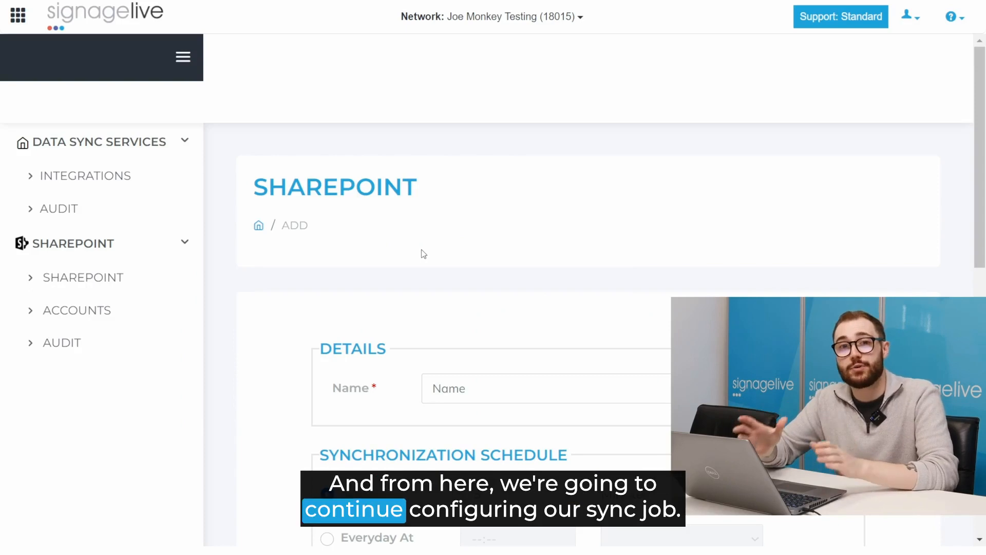
Step: Name the sync job 'Joe' and set it to synchronize every 5 minutes
scroll(423, 254, "down", 2)
left_click(489, 281)
type("Joe Test")
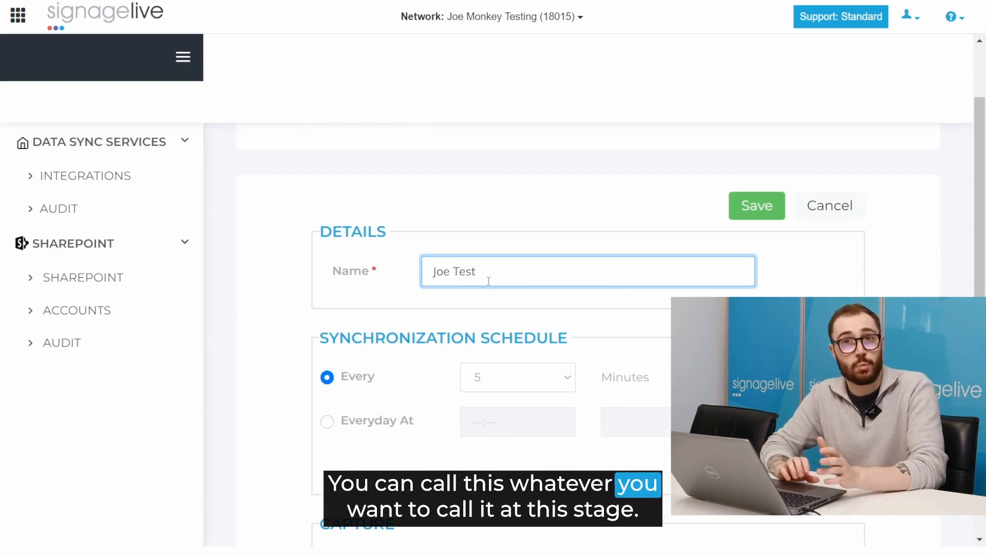
scroll(489, 281, "down", 2)
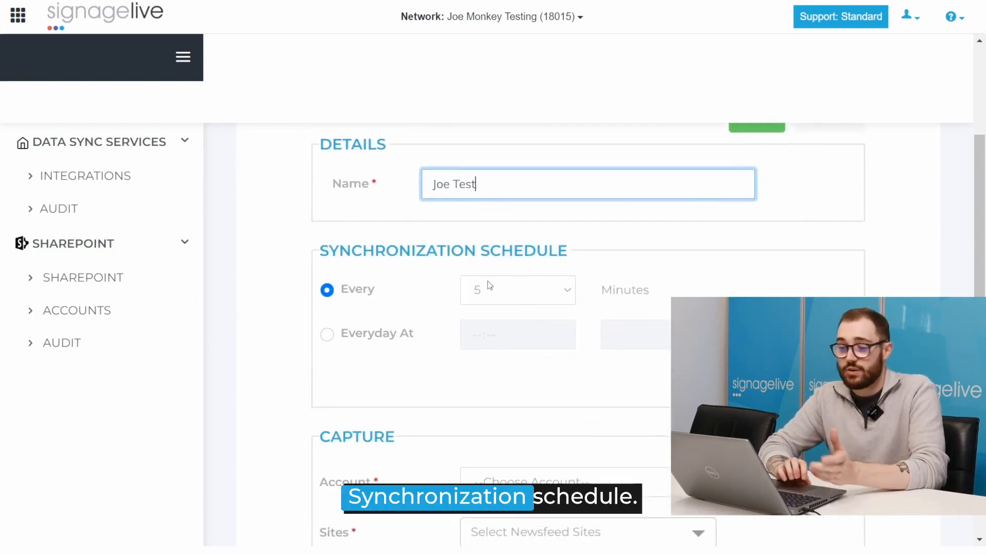
left_click(495, 274)
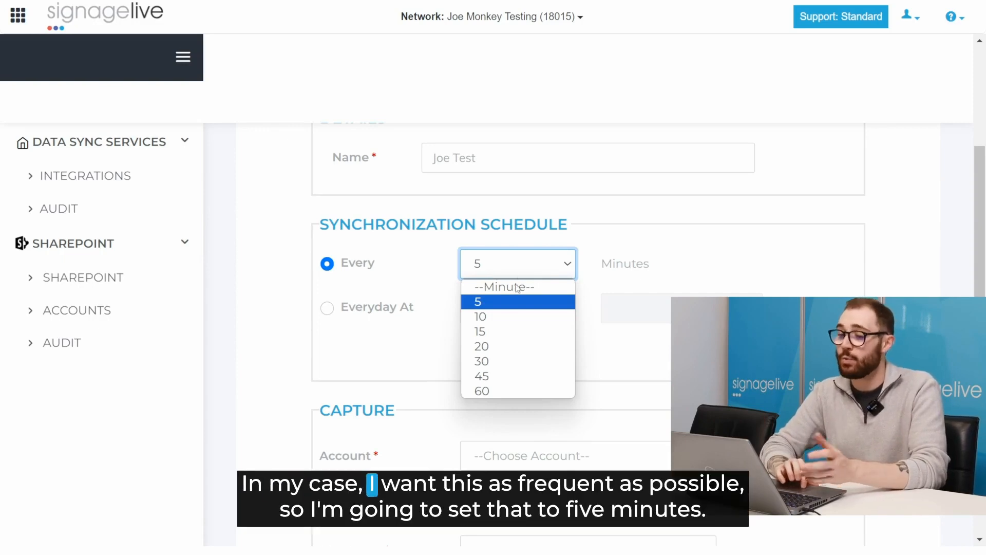
left_click(502, 303)
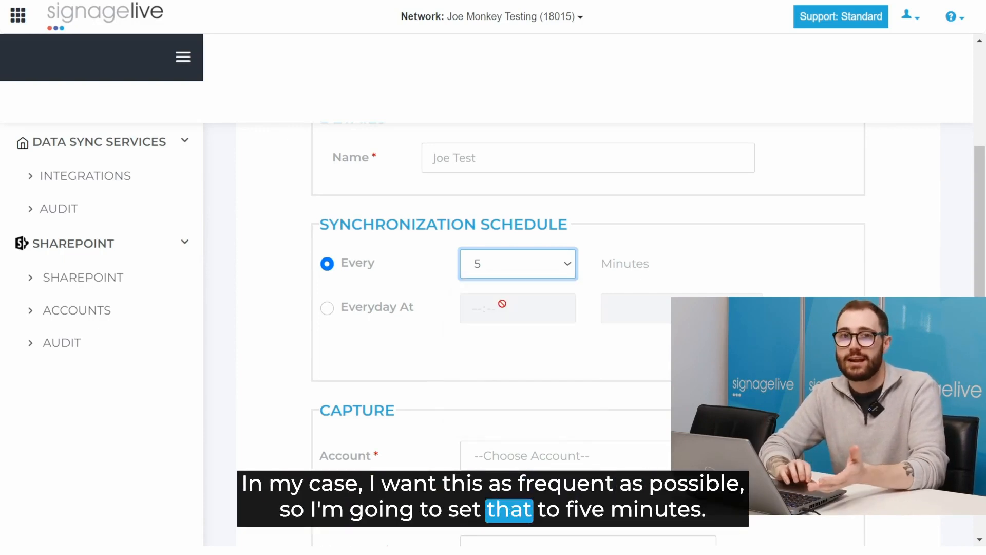
scroll(503, 304, "down", 4)
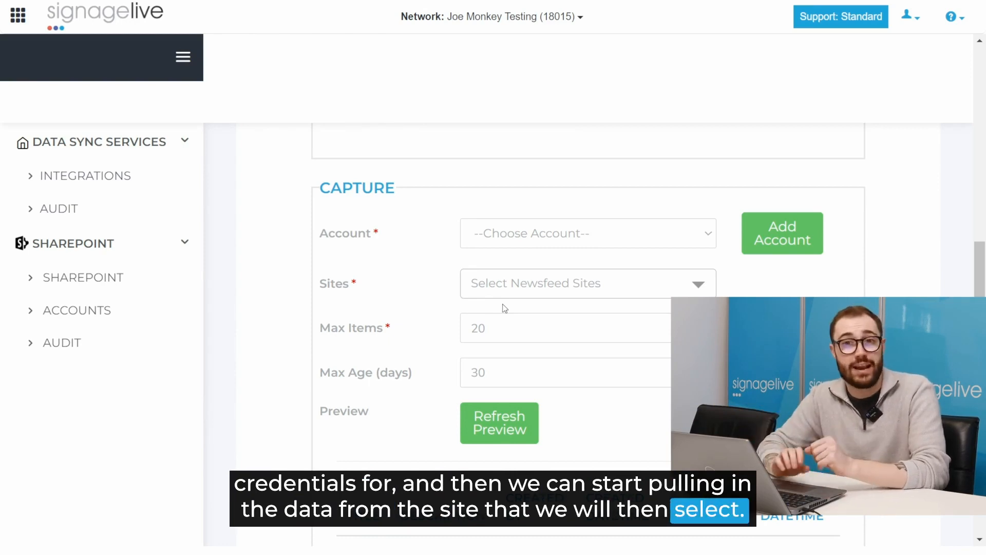
Step: Pair the sync job with the connected Microsoft account and select Joe's Test Site as the source
left_click(562, 234)
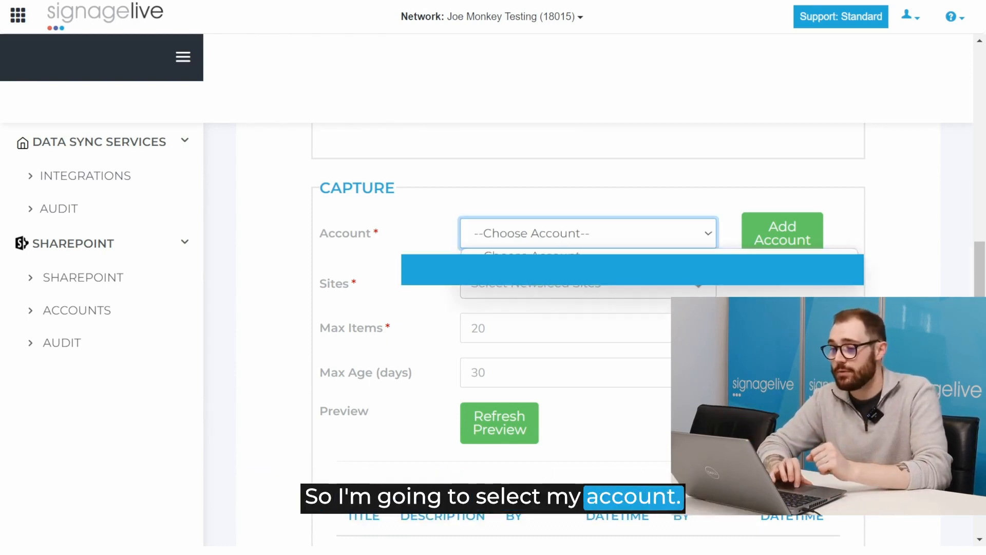
left_click(566, 270)
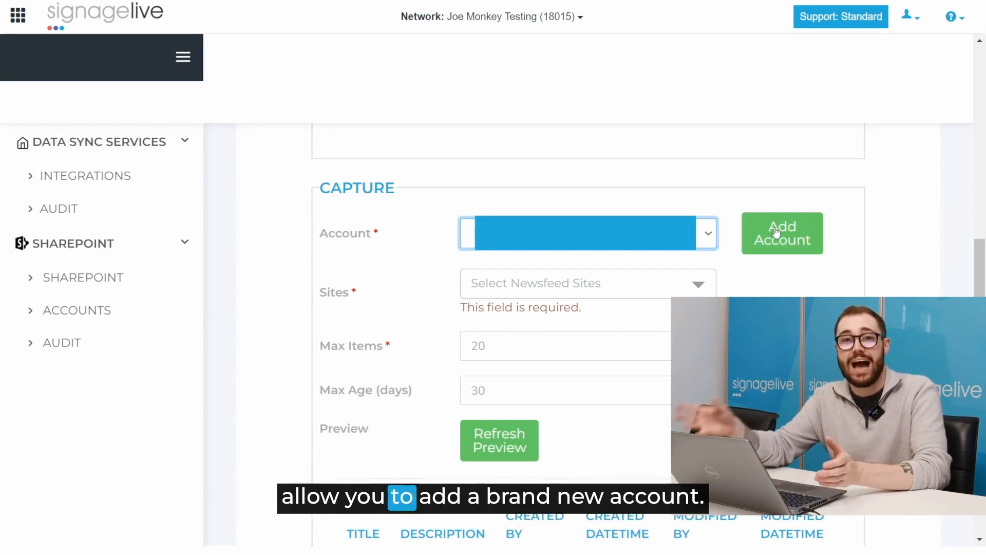
left_click(663, 287)
scroll(664, 288, "down", 1)
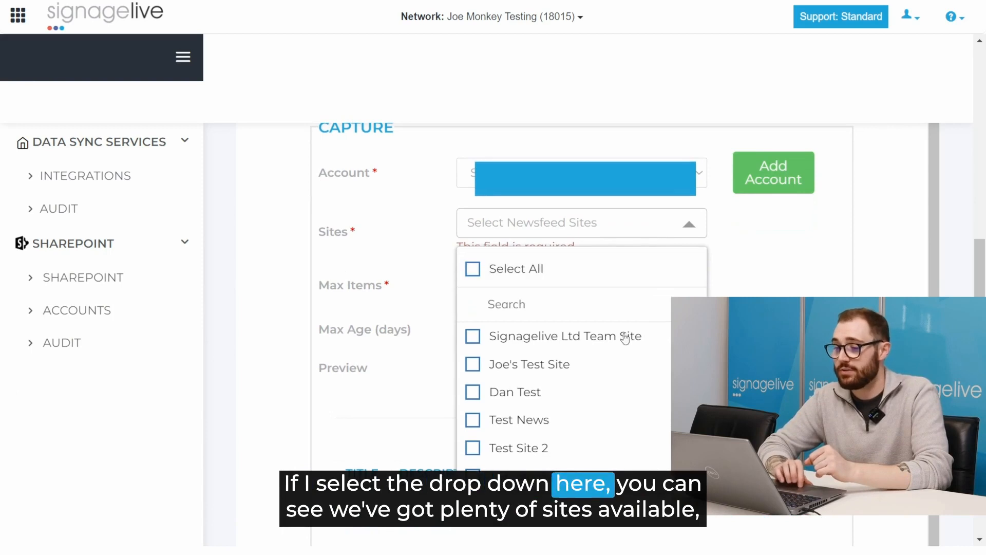
scroll(610, 375, "down", 2)
scroll(611, 376, "up", 2)
left_click(473, 364)
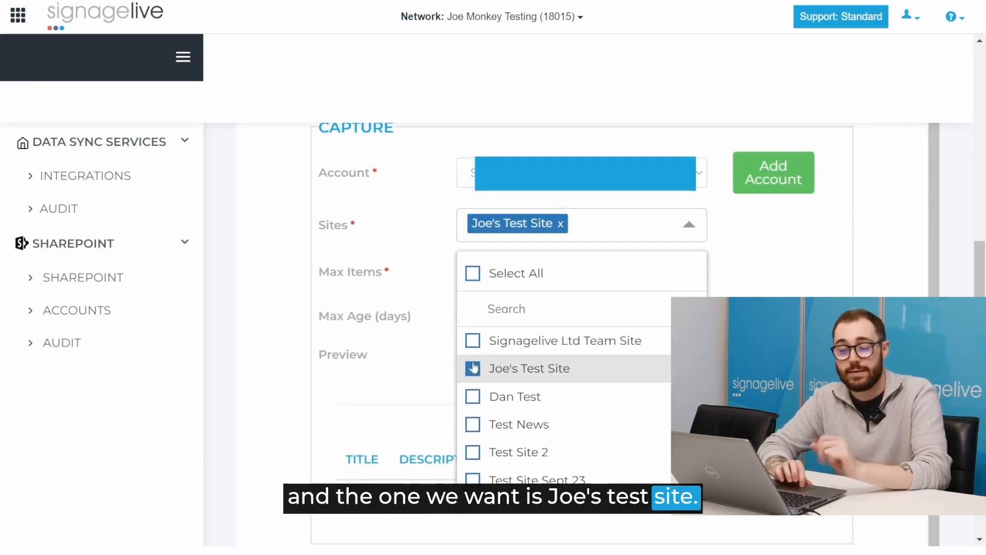
left_click(500, 271)
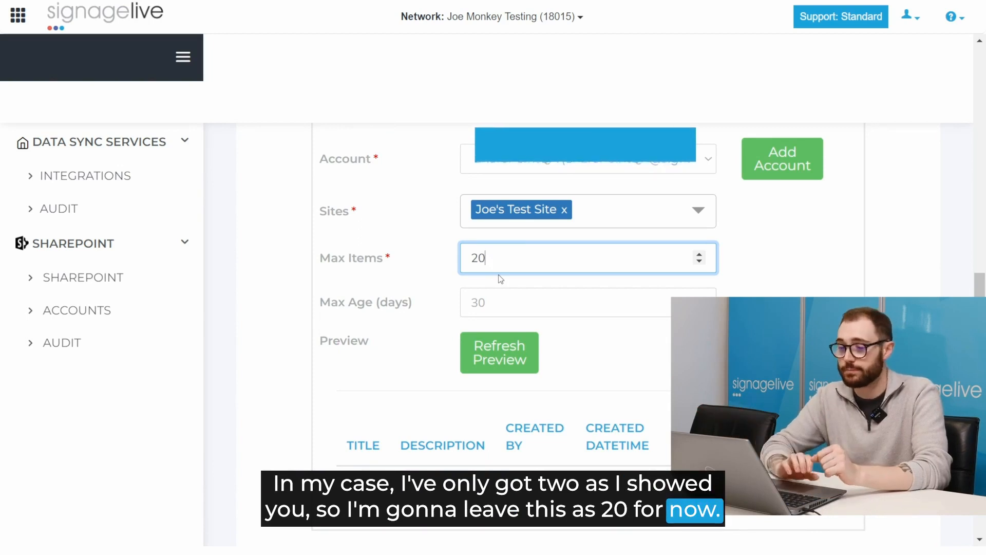
Step: Keep Max Items at 20 and change Max Age from 30 to 120 days
scroll(415, 293, "down", 1)
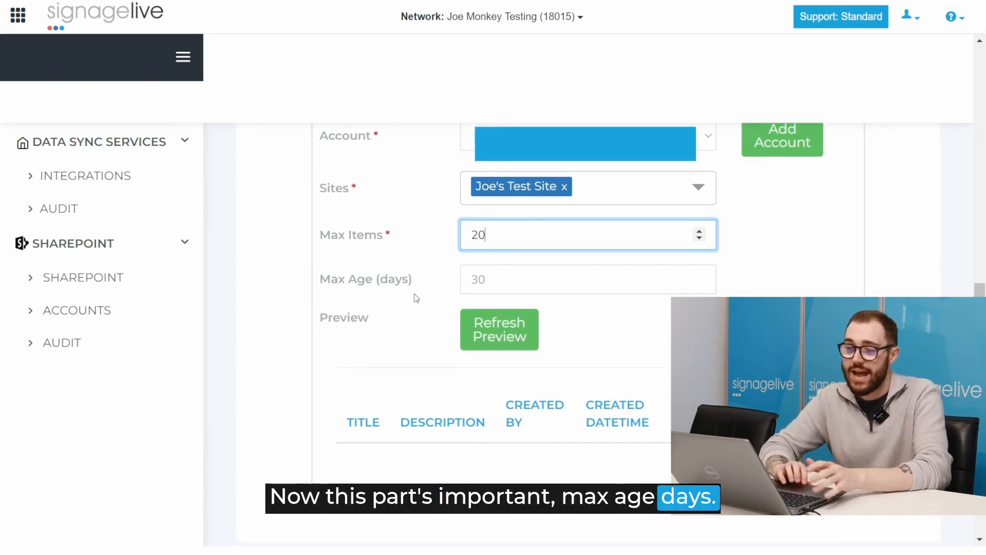
left_click(455, 289)
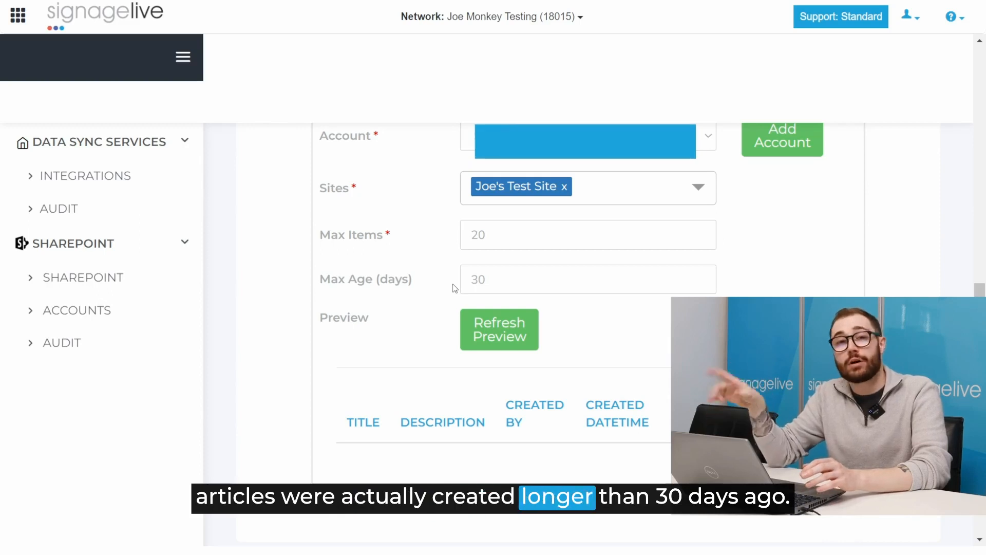
left_click(491, 280)
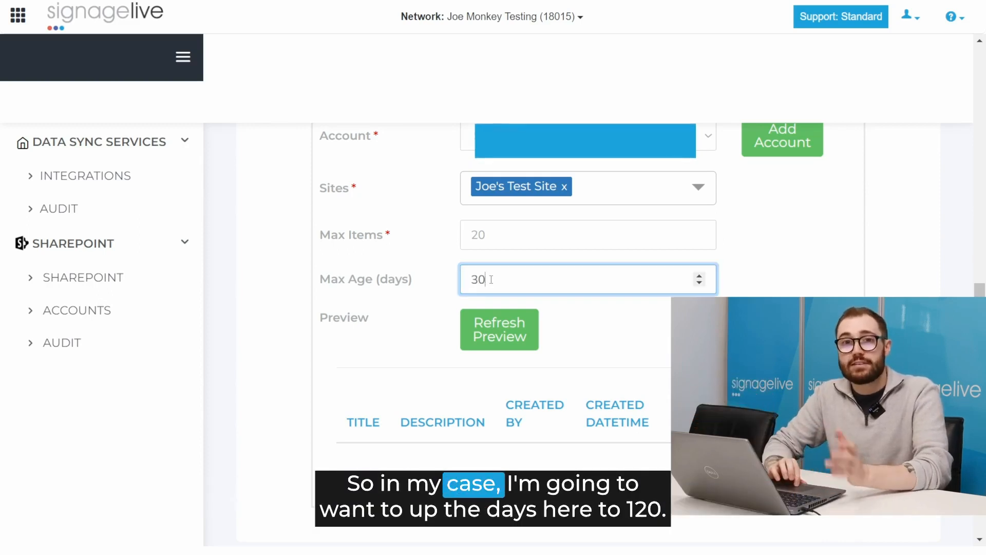
key("BackSpace")
key("BackSpace")
type("120")
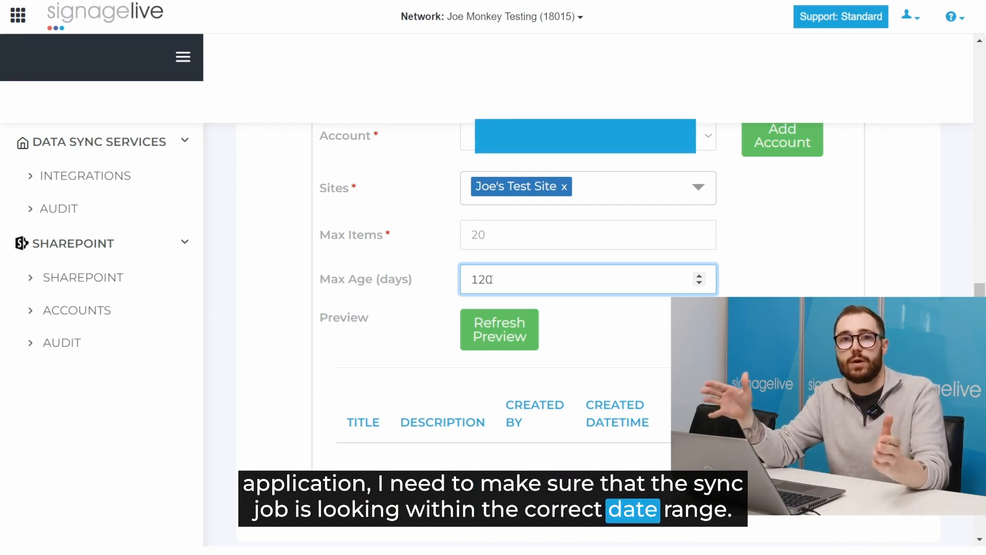
Step: Refresh the preview and review the two captured SharePoint news articles in the table
scroll(504, 320, "down", 1)
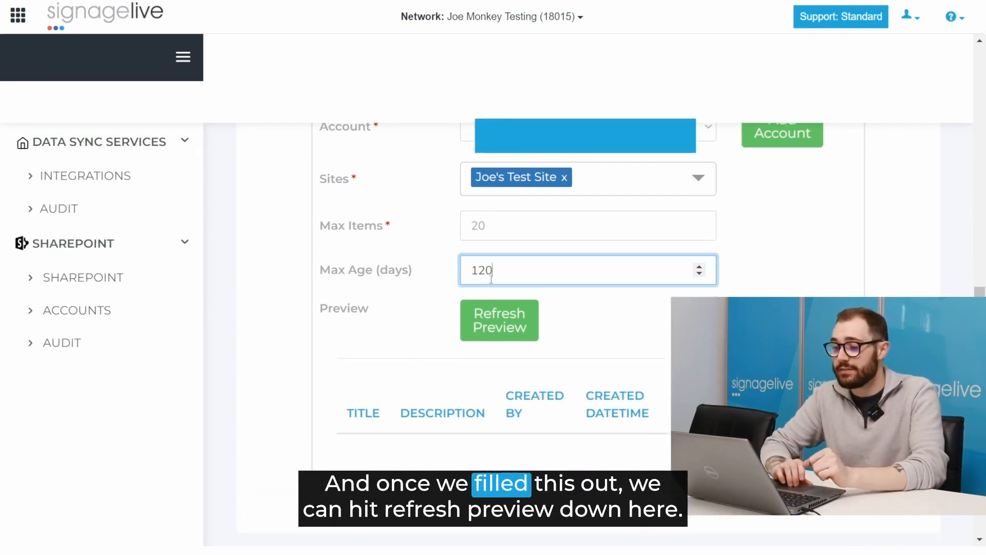
left_click(508, 328)
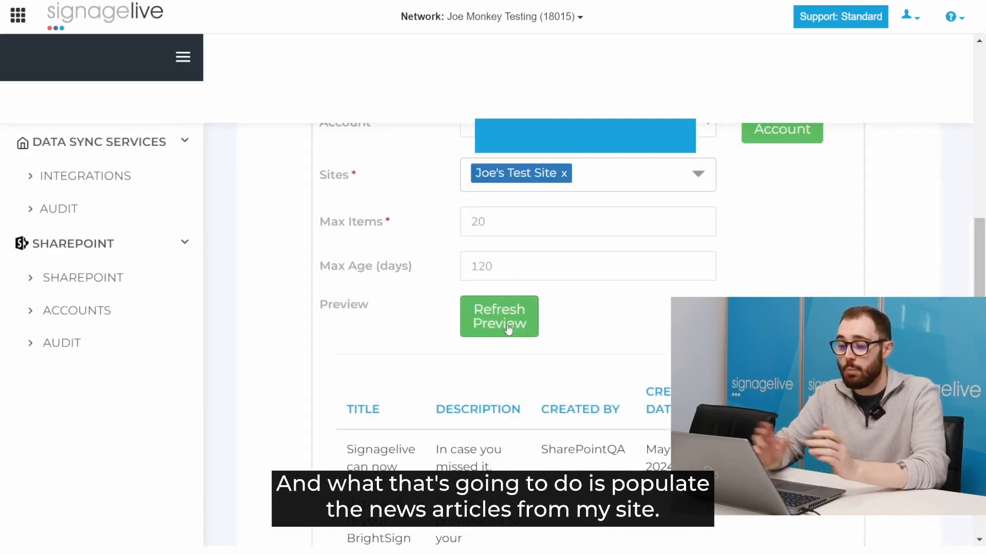
scroll(509, 329, "down", 5)
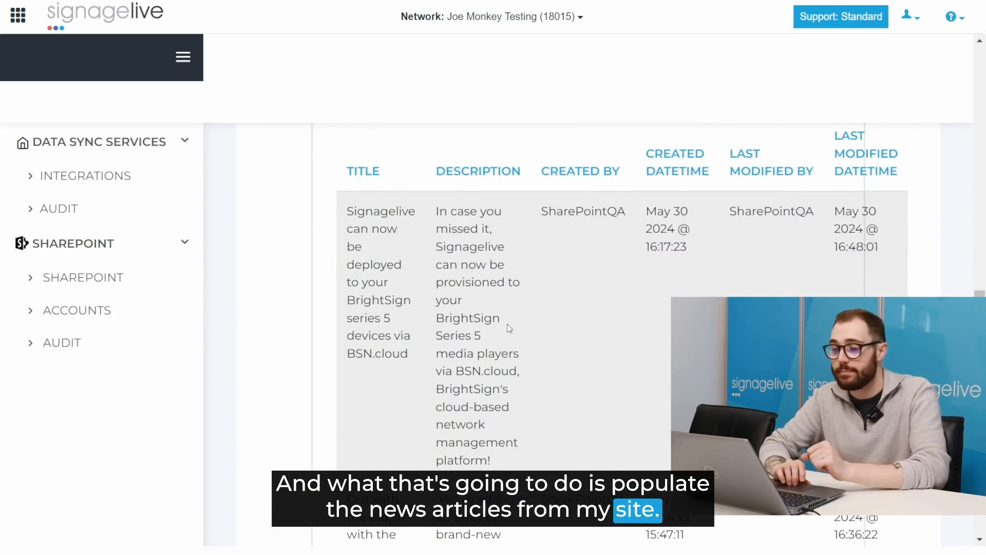
scroll(508, 328, "down", 2)
scroll(509, 327, "up", 1)
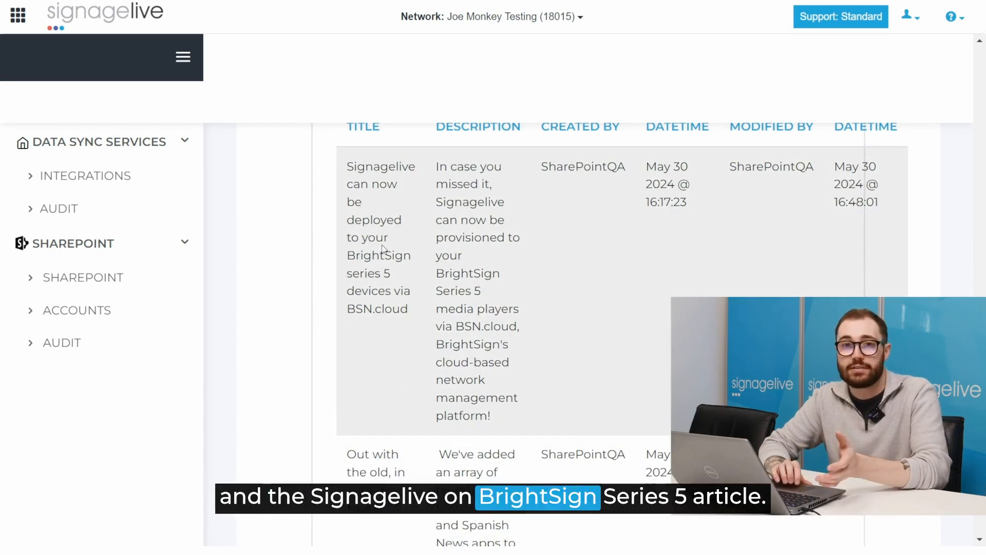
scroll(383, 250, "down", 5)
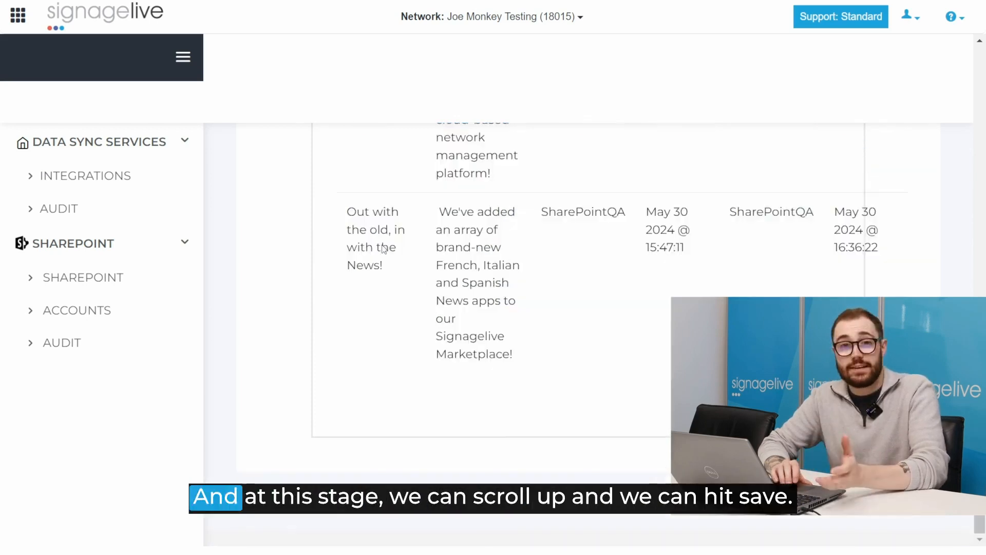
scroll(514, 267, "up", 20)
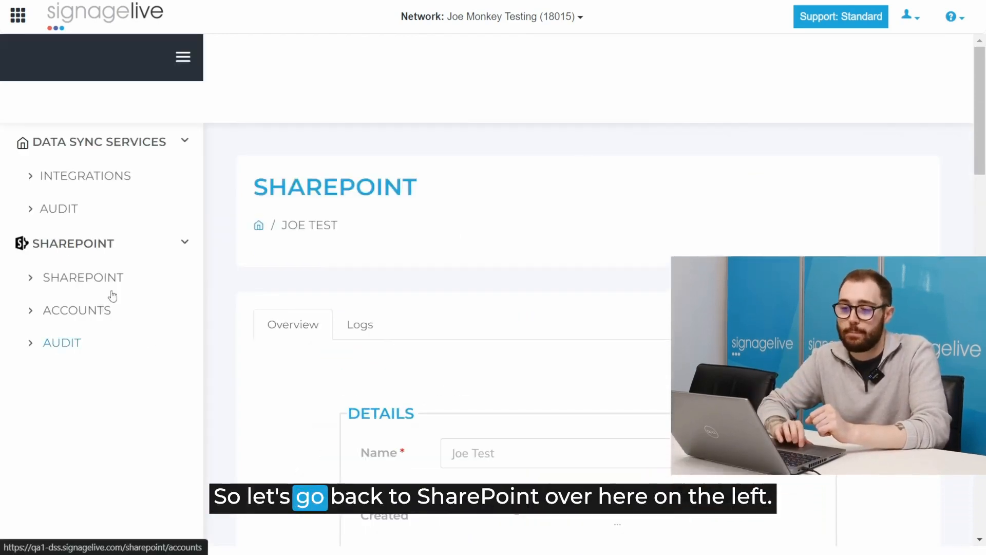
Step: Start syncing the Joe Test job from the SharePoint sync jobs list
left_click(97, 280)
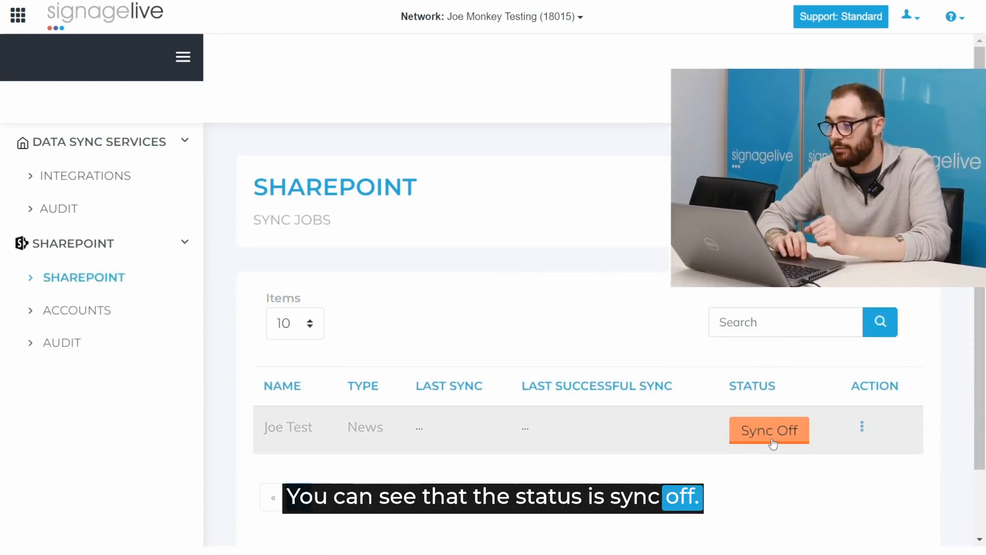
left_click(862, 429)
left_click(845, 455)
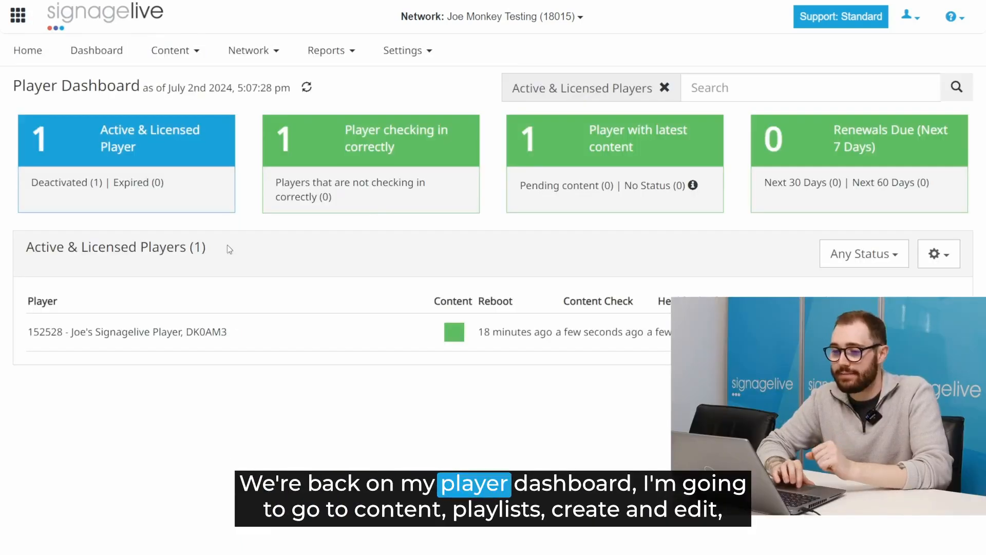
Step: Open the playlist creator with the media list filtered to recently added assets
left_click(170, 50)
mouse_move(216, 105)
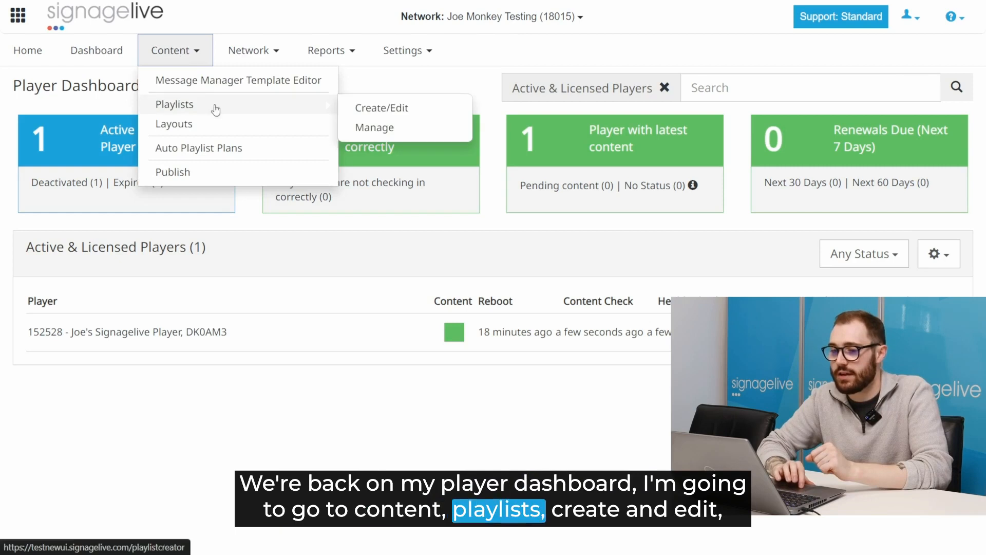
left_click(363, 109)
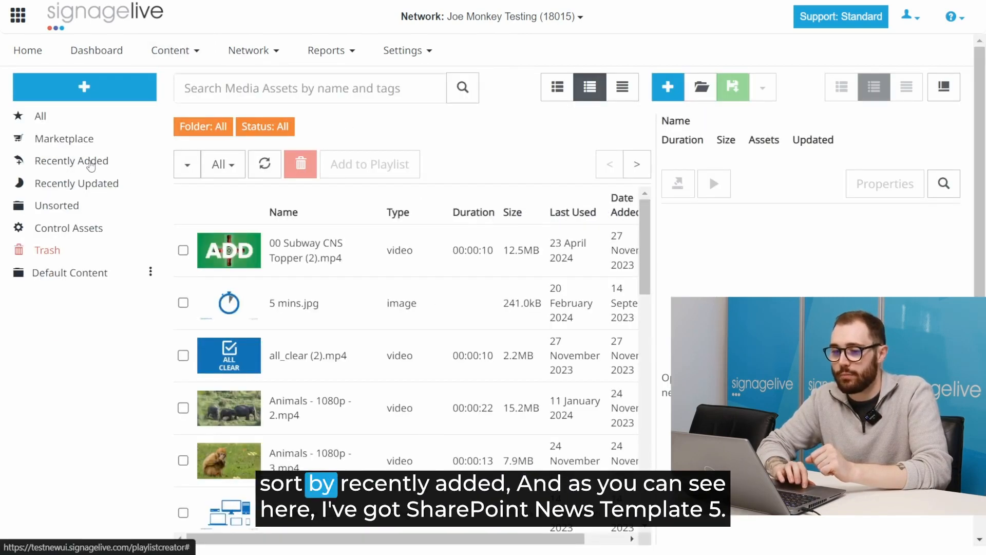
left_click(85, 162)
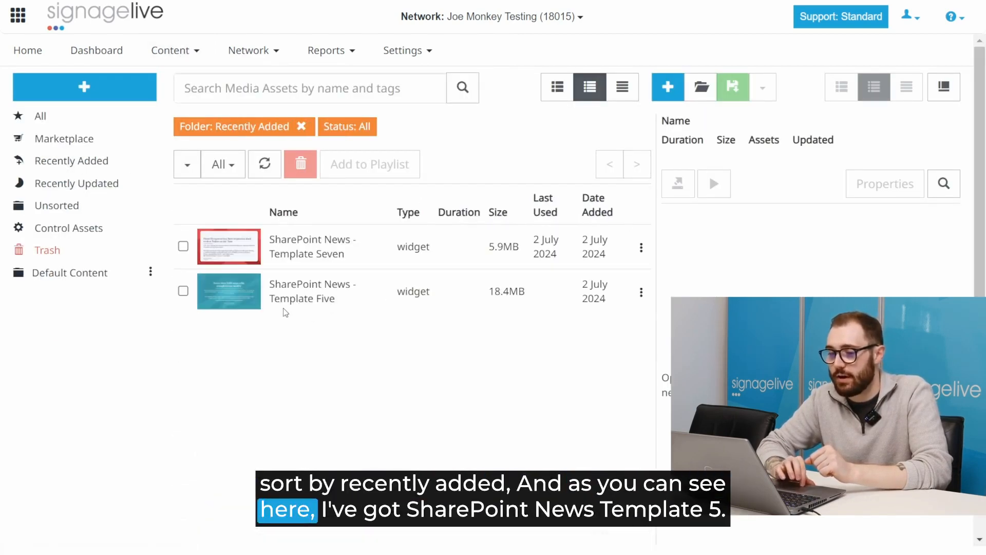
Step: Drag SharePoint News - Template Five into a new playlist and open its properties
left_click(184, 291)
left_click(183, 246)
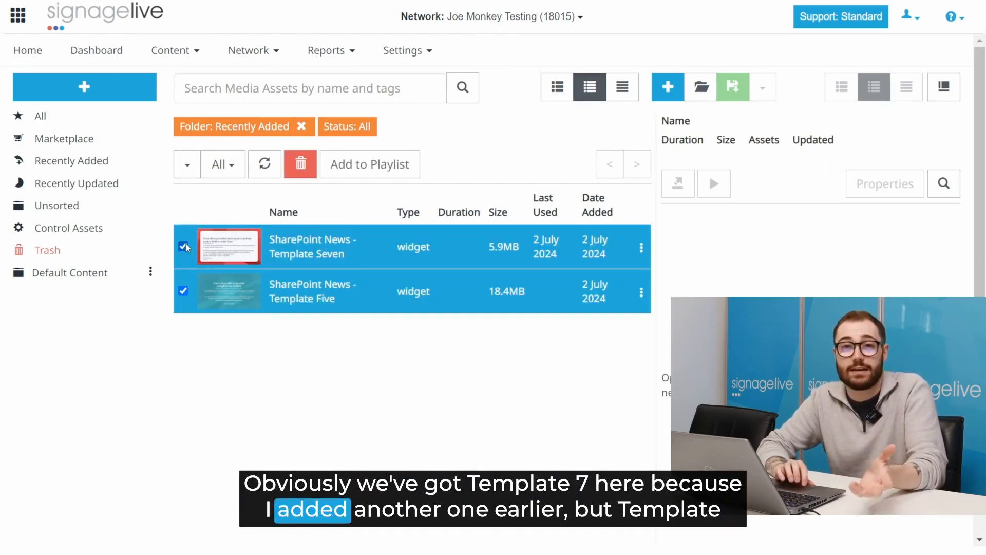
left_click(183, 247)
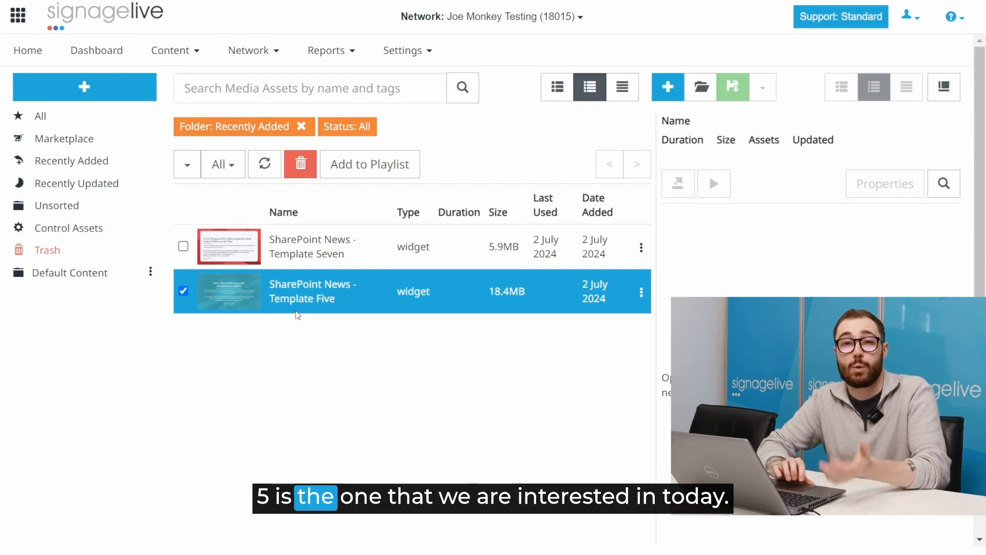
left_click_drag(296, 298, 740, 283)
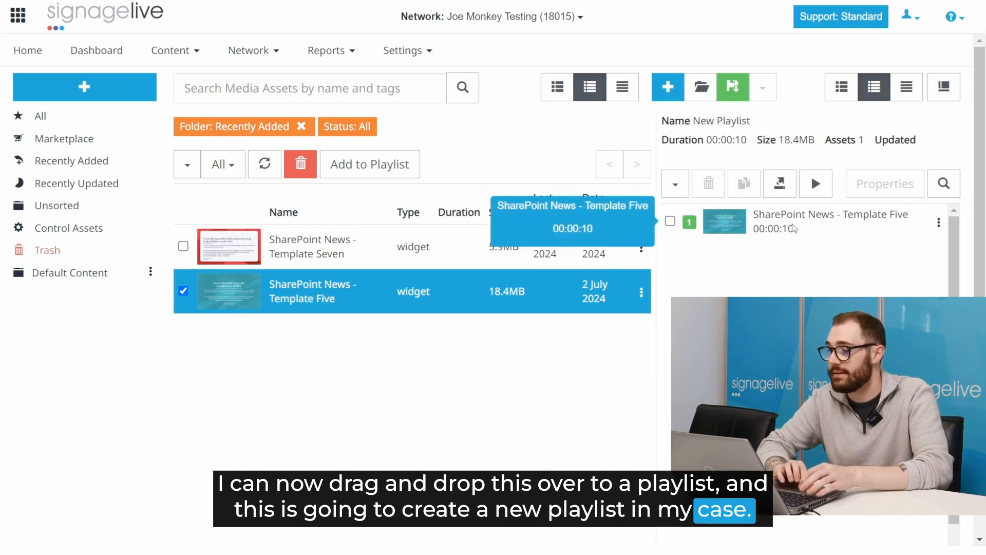
double_click(794, 228)
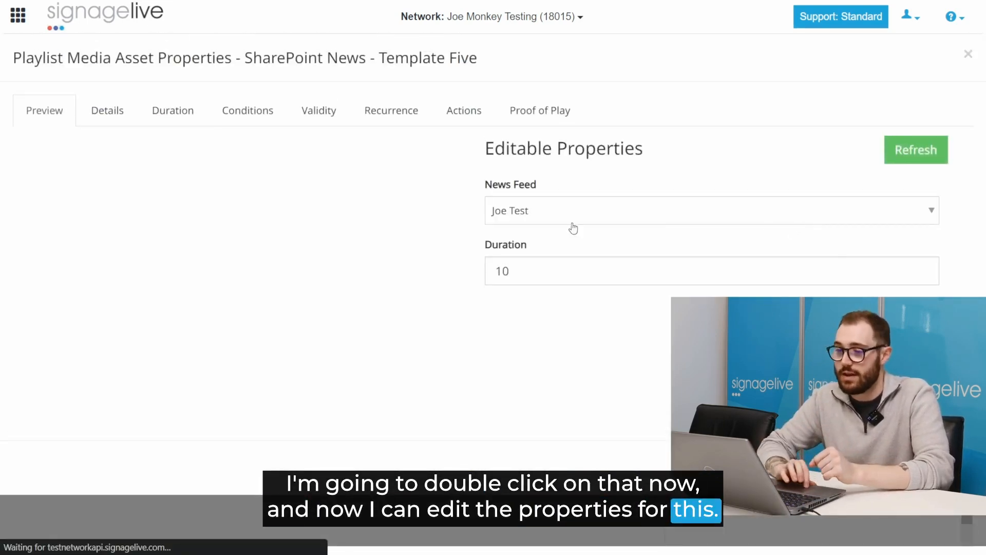
Step: Keep Joe Test as the Template Five widget's news feed and refresh its preview
left_click(516, 223)
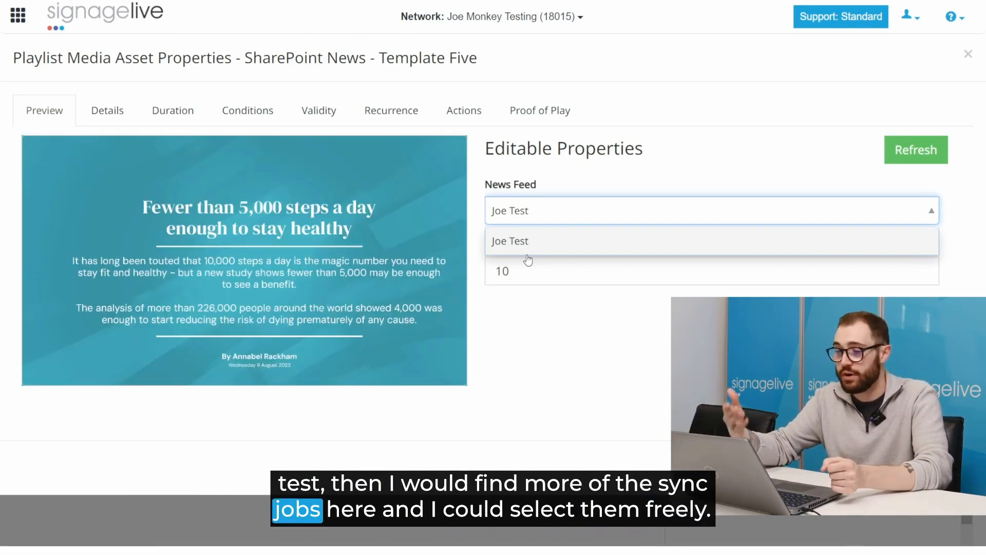
left_click(528, 255)
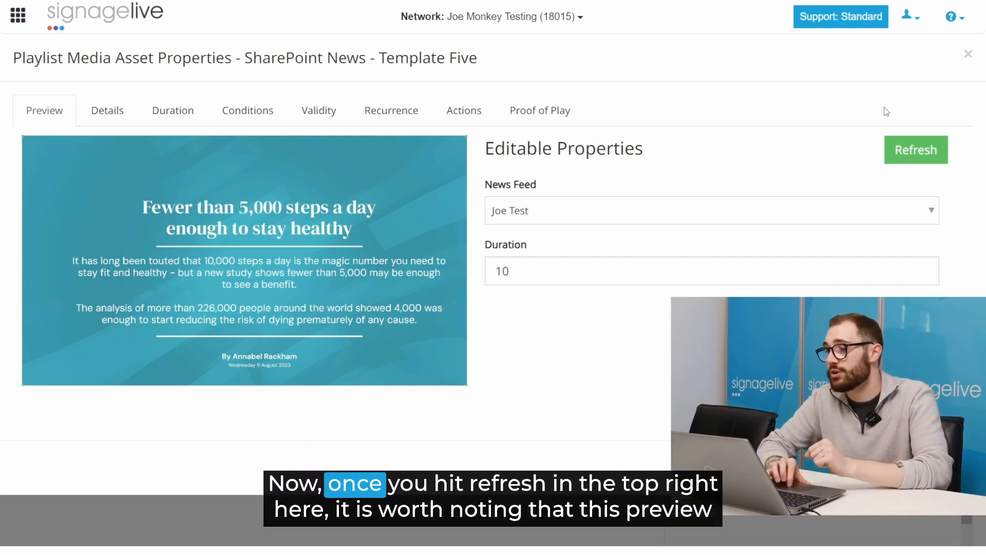
left_click(905, 160)
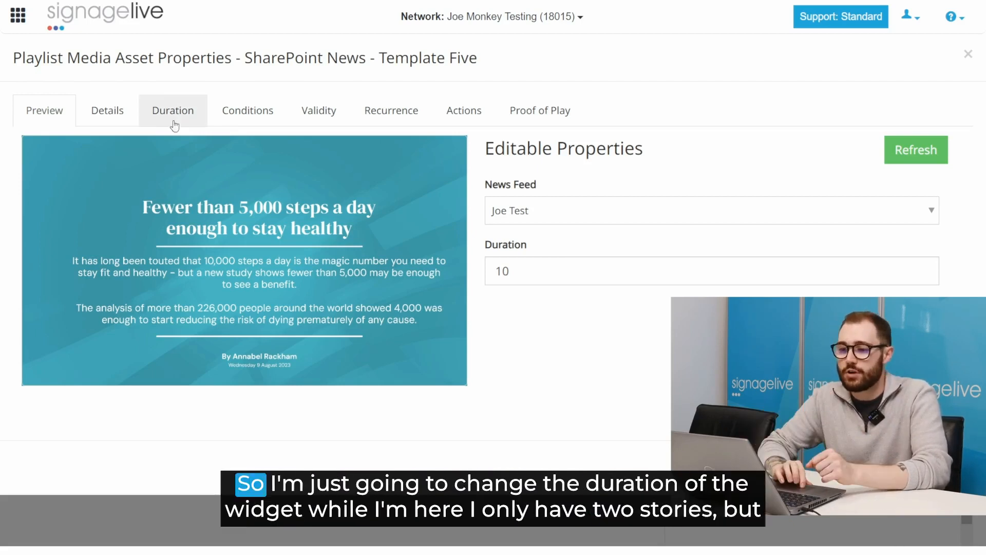
Step: Set the widget's duration to 20 seconds and close its properties
left_click(168, 106)
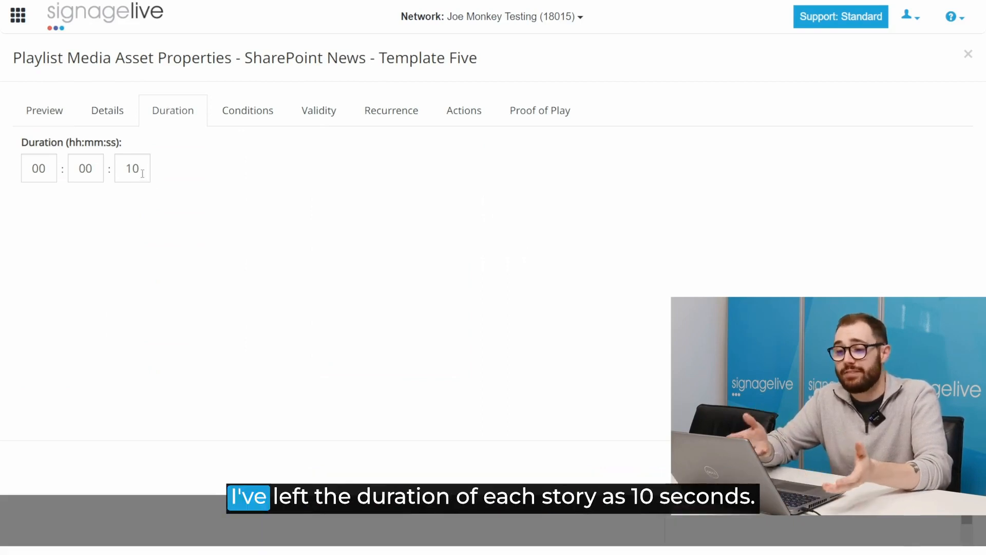
left_click(44, 113)
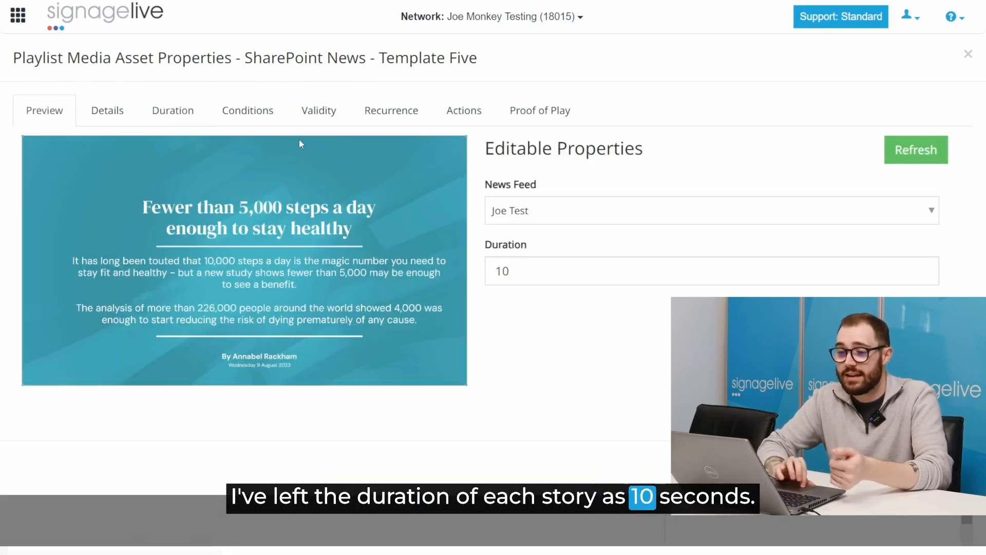
left_click(167, 124)
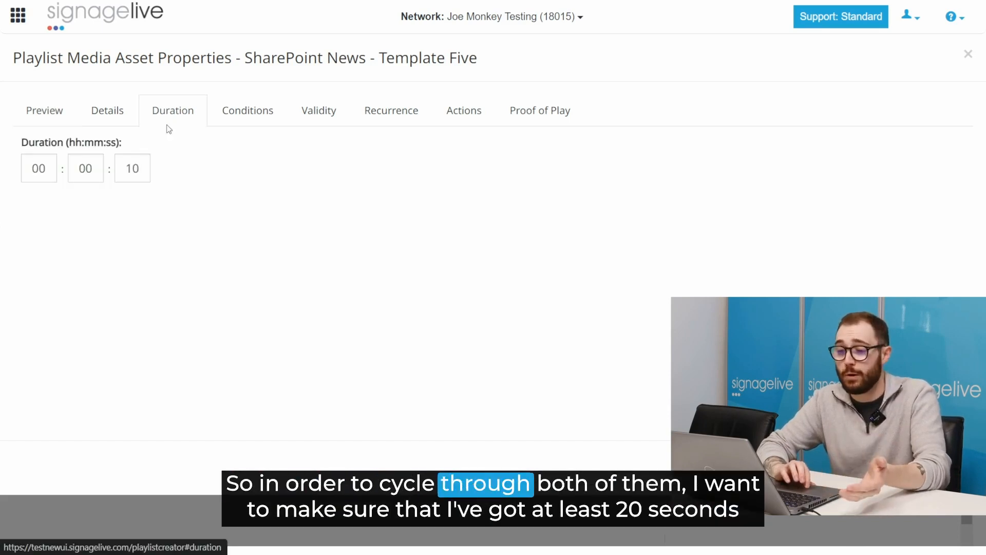
double_click(139, 177)
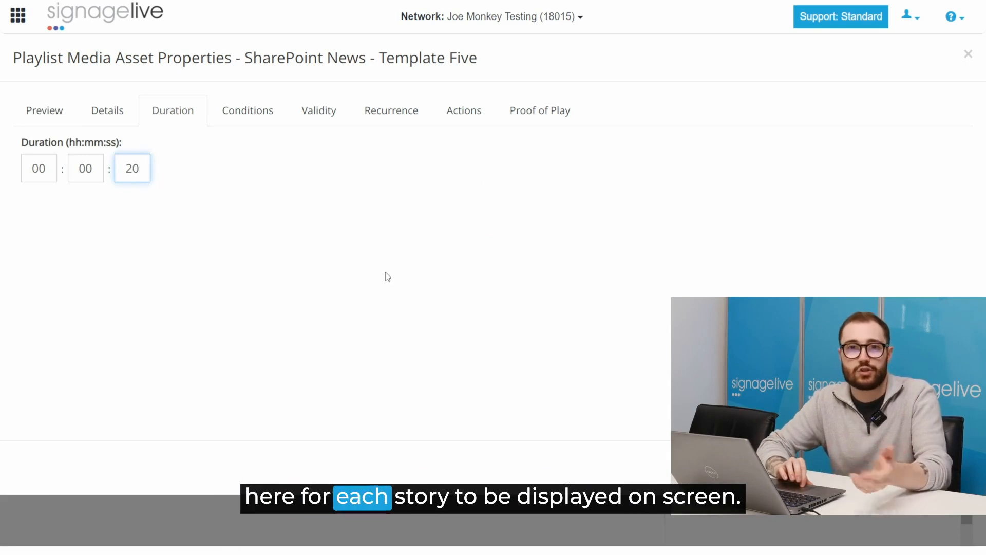
left_click(951, 165)
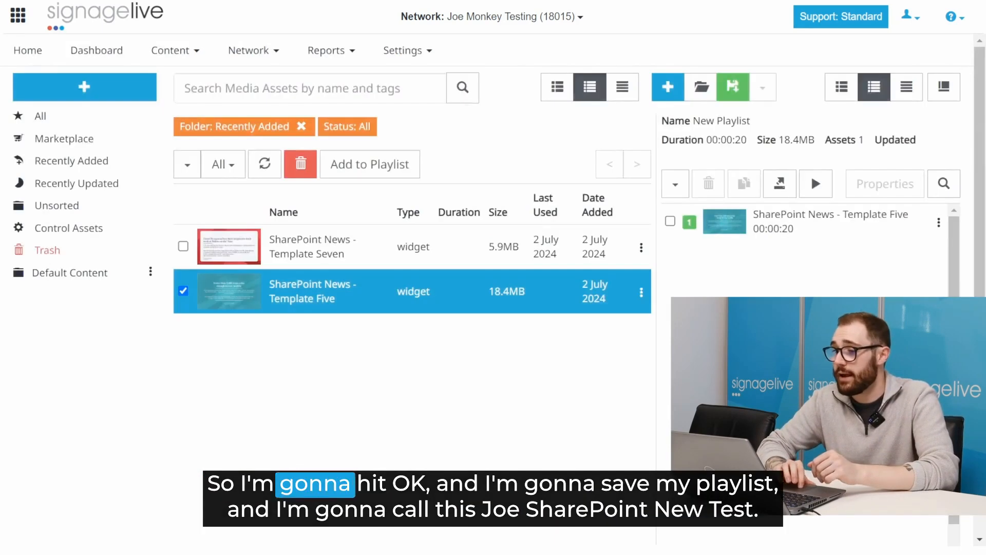
Step: Save the playlist as 'Joe Sharepoint New Test' and dismiss the success message
left_click(730, 86)
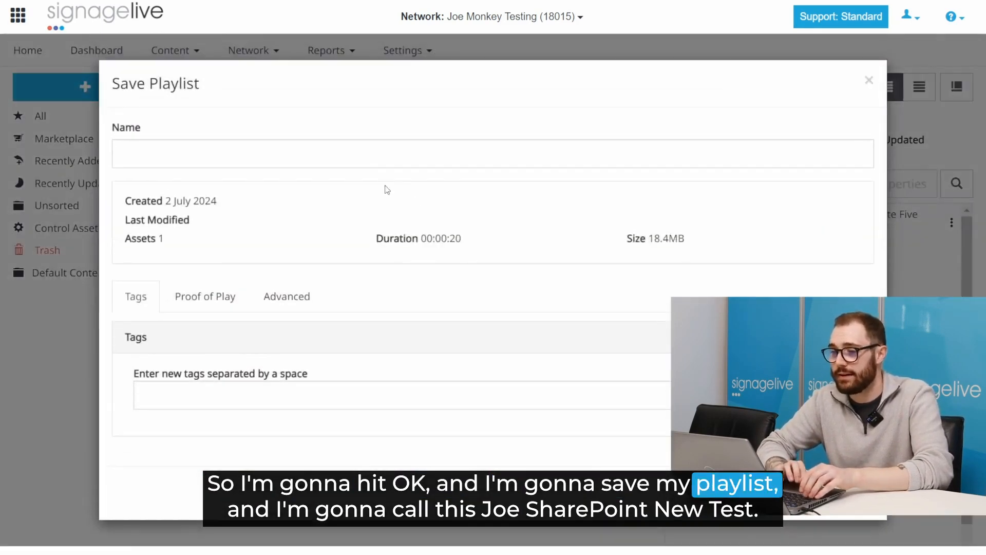
type("Joe Sharepoint Neww")
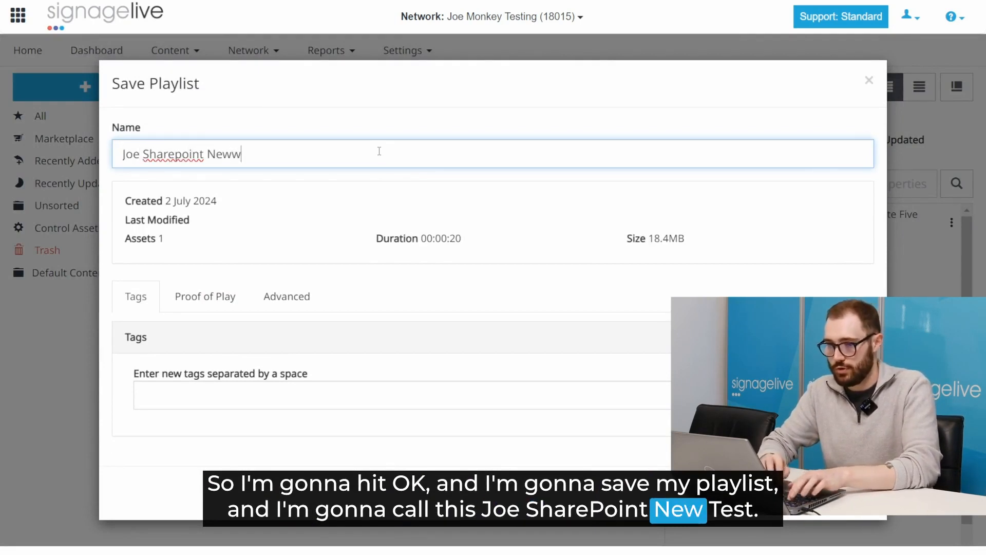
key("BackSpace")
type(" Test")
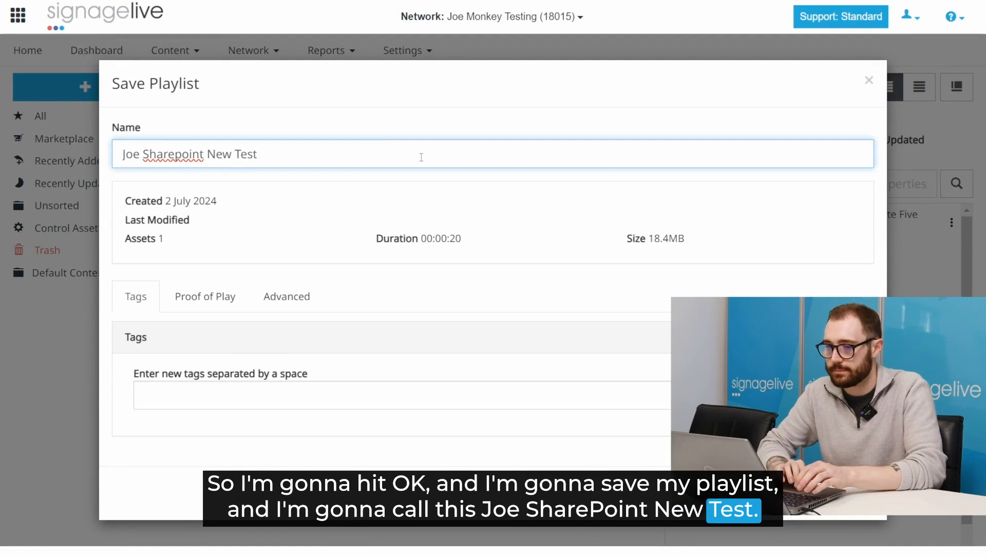
key("Return")
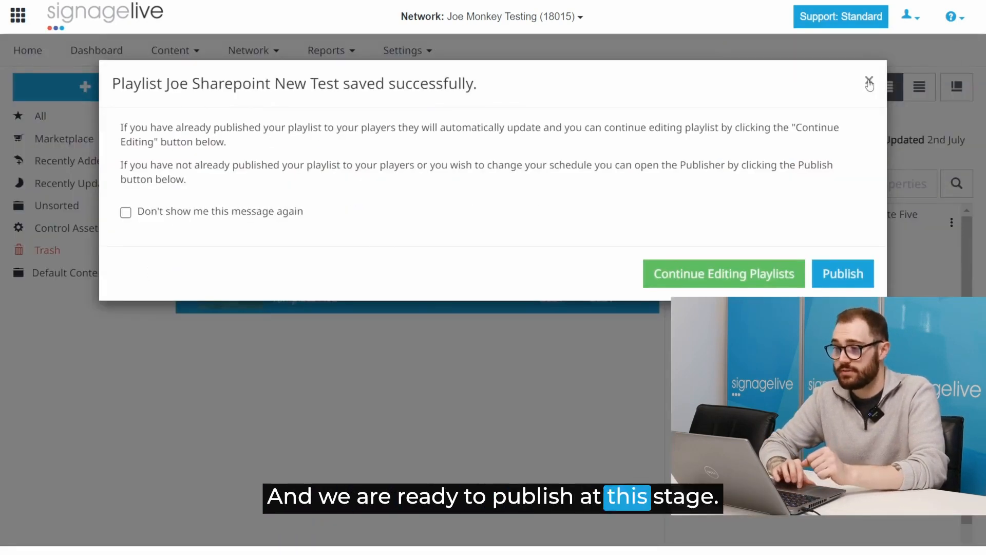
left_click(869, 82)
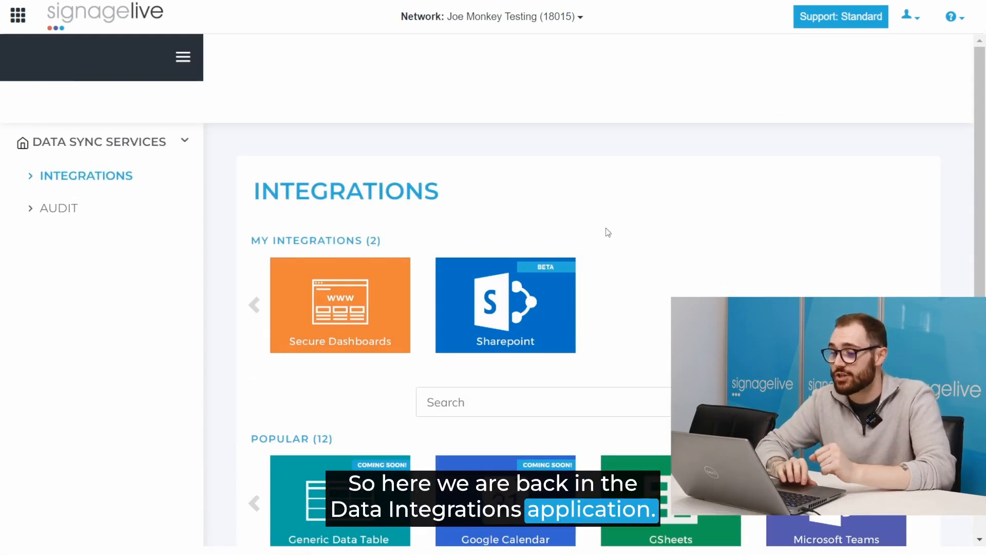
Step: Open the SharePoint integration and view its sync jobs
left_click(502, 290)
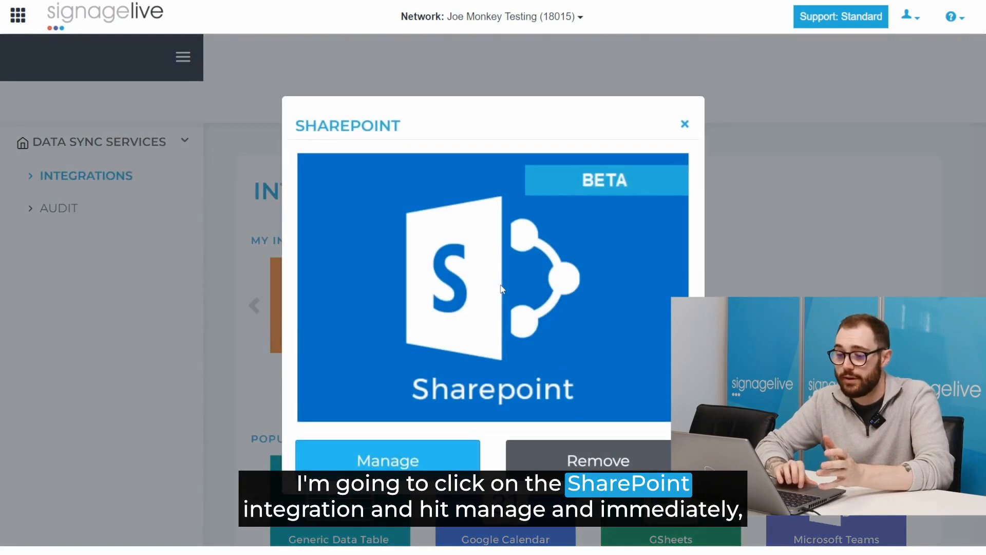
left_click(388, 465)
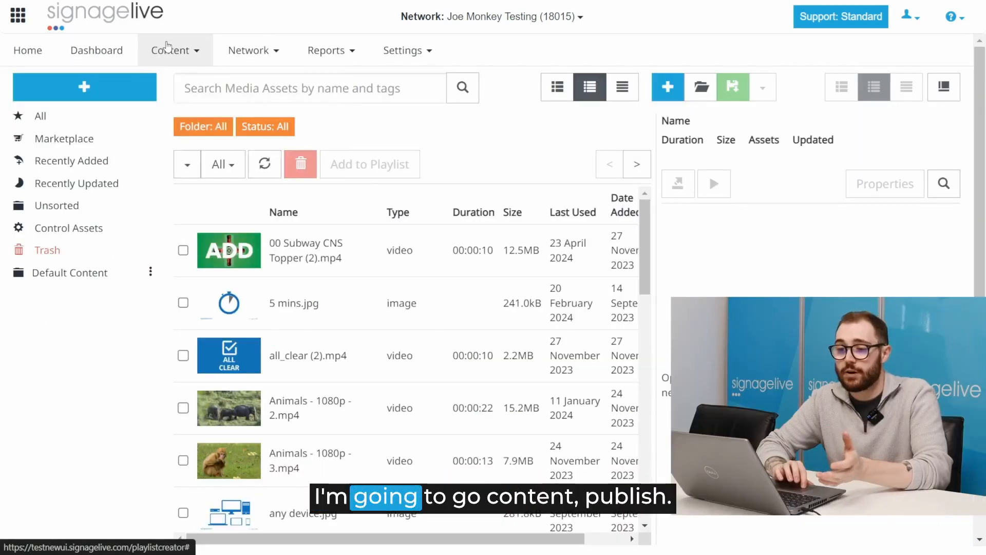
Step: Start a publish for when nothing else is scheduled, choosing the Joe Sharepoint New Test playlist
left_click(171, 50)
left_click(171, 173)
left_click(195, 183)
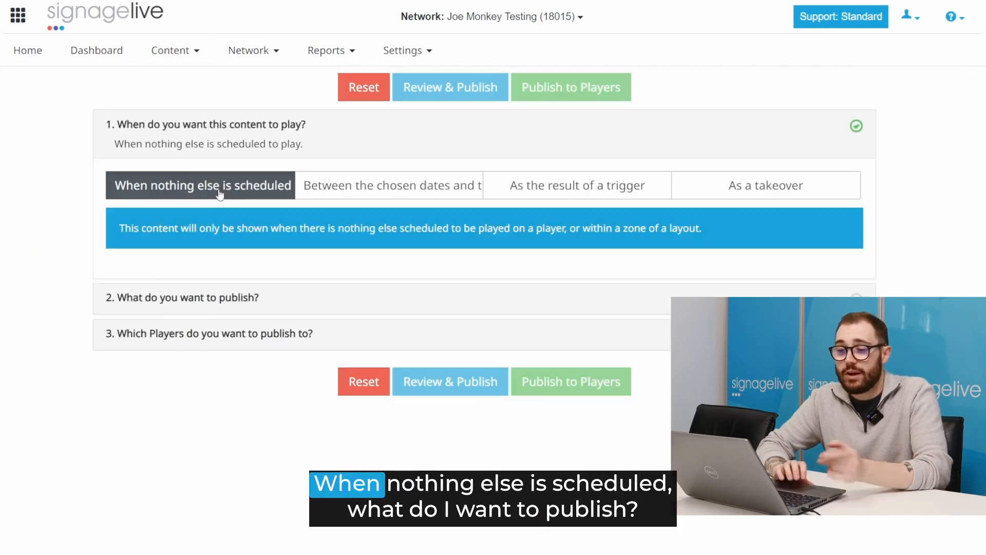
left_click(239, 301)
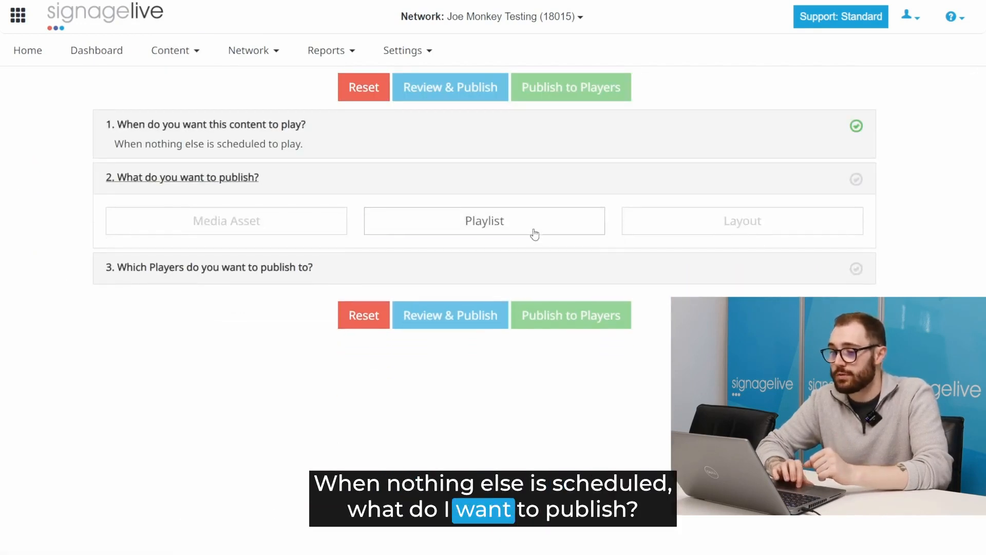
left_click(534, 231)
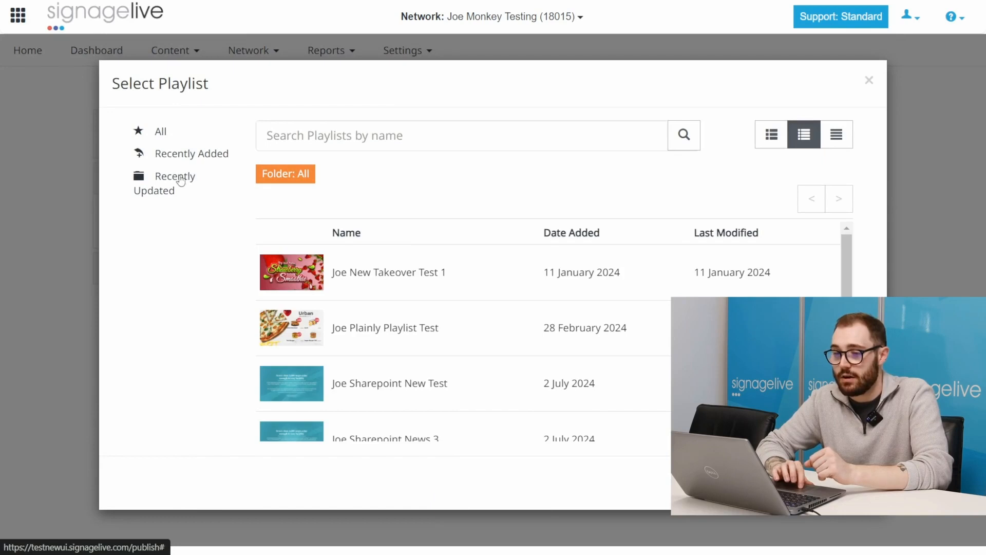
left_click(177, 177)
left_click(389, 278)
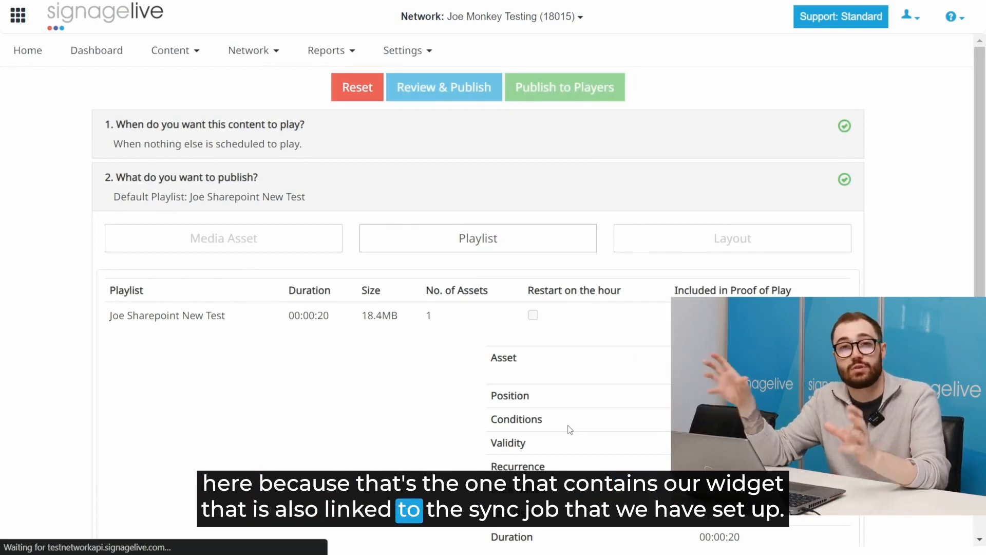
Step: Select the Signagelive web player and publish the playlist to it
scroll(570, 429, "down", 5)
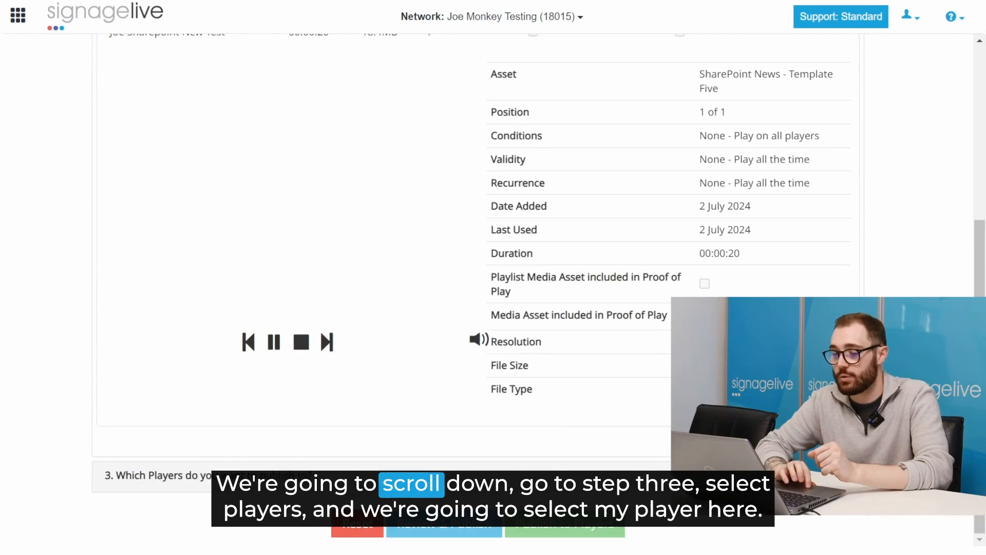
left_click(545, 477)
left_click(503, 278)
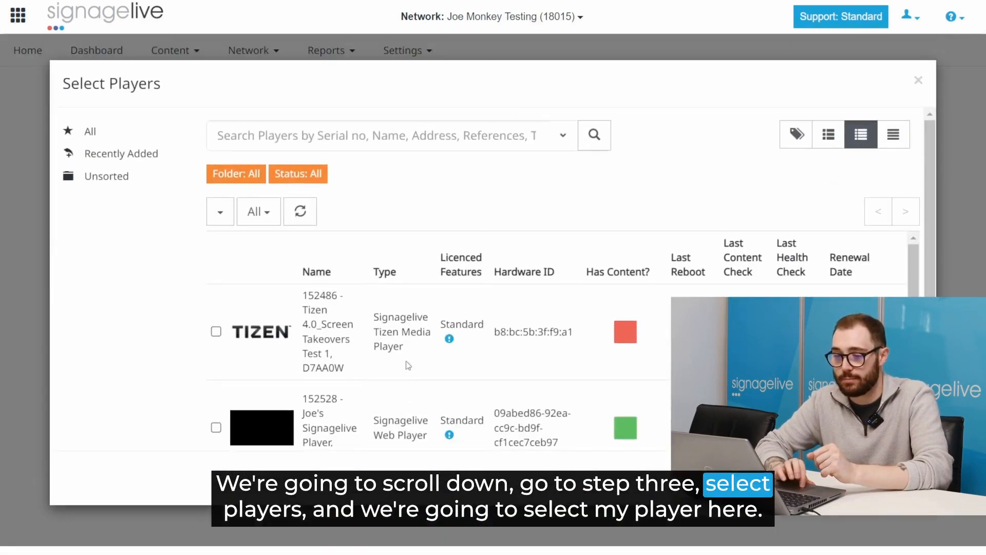
left_click(322, 424)
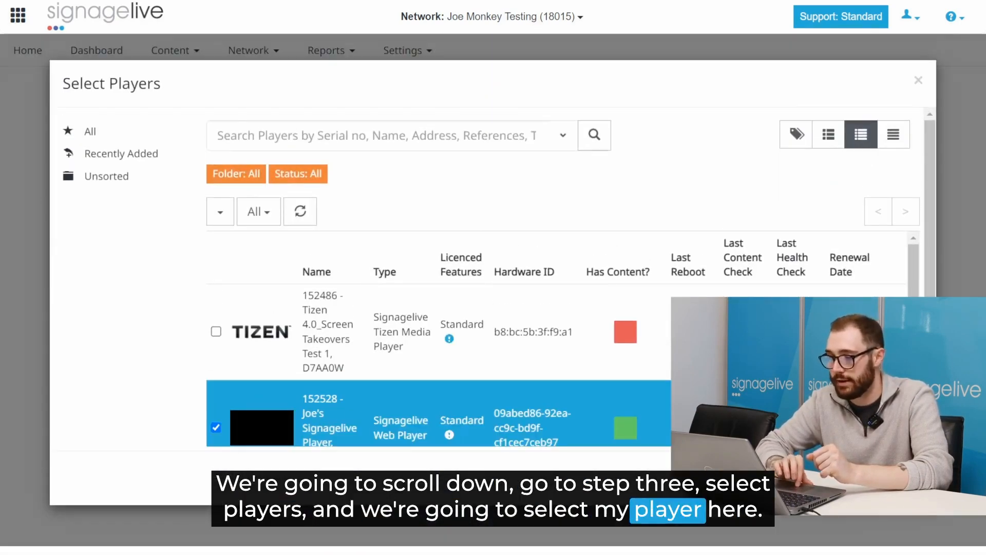
left_click(891, 478)
scroll(572, 502, "down", 3)
left_click(559, 518)
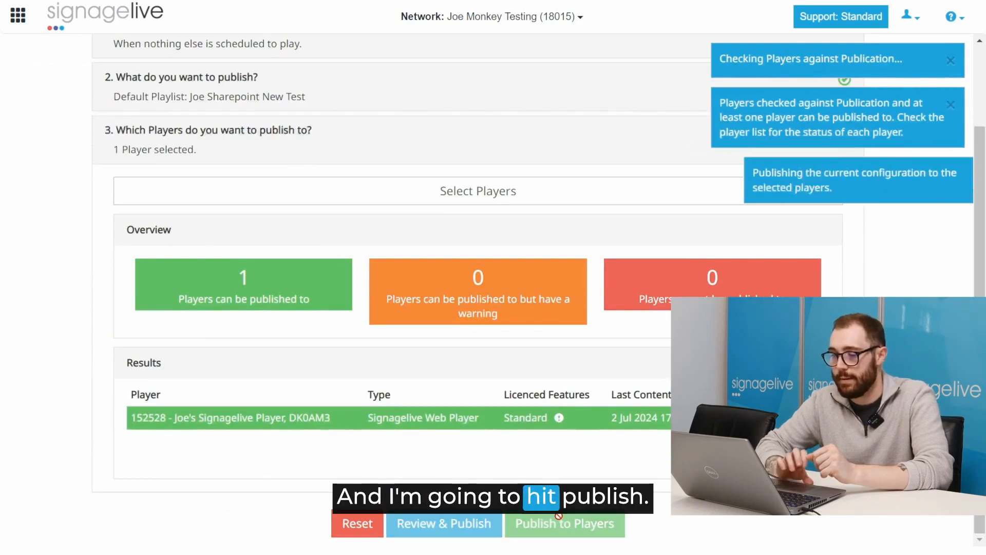